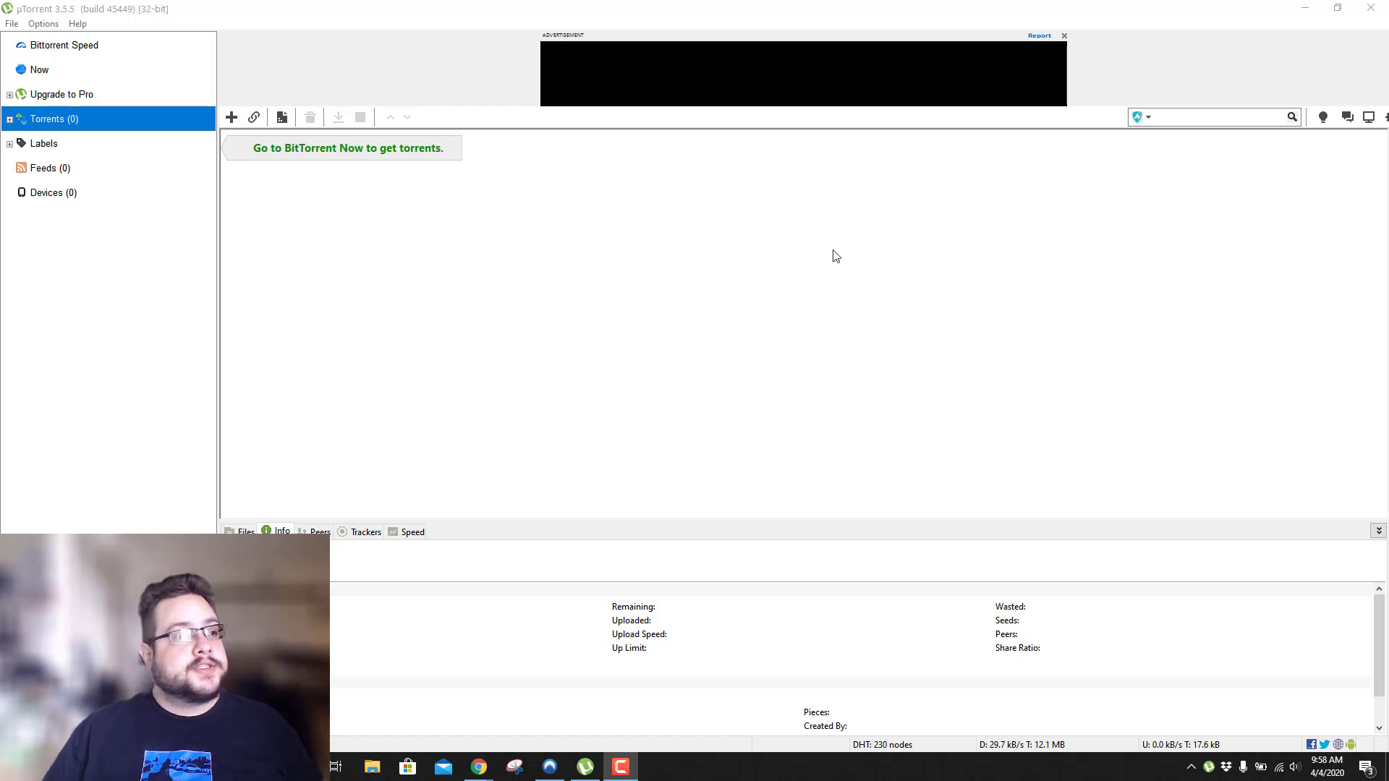
# Restore the maximized µTorrent window so the browser page shows behind it.
pyautogui.doubleClick(388, 18)
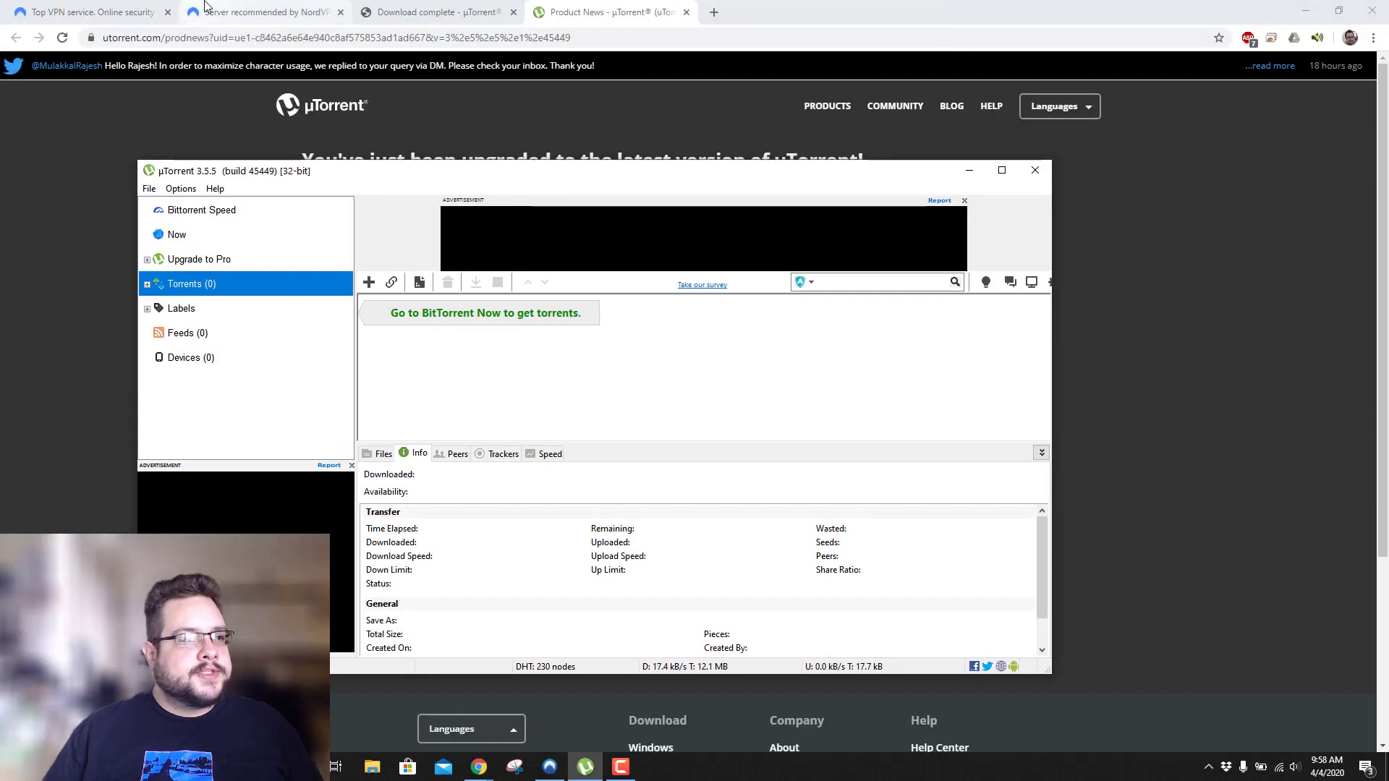
# View NordVPN's recommended-server page, which suggests us4519.nordvpn.com.
pyautogui.click(123, 11)
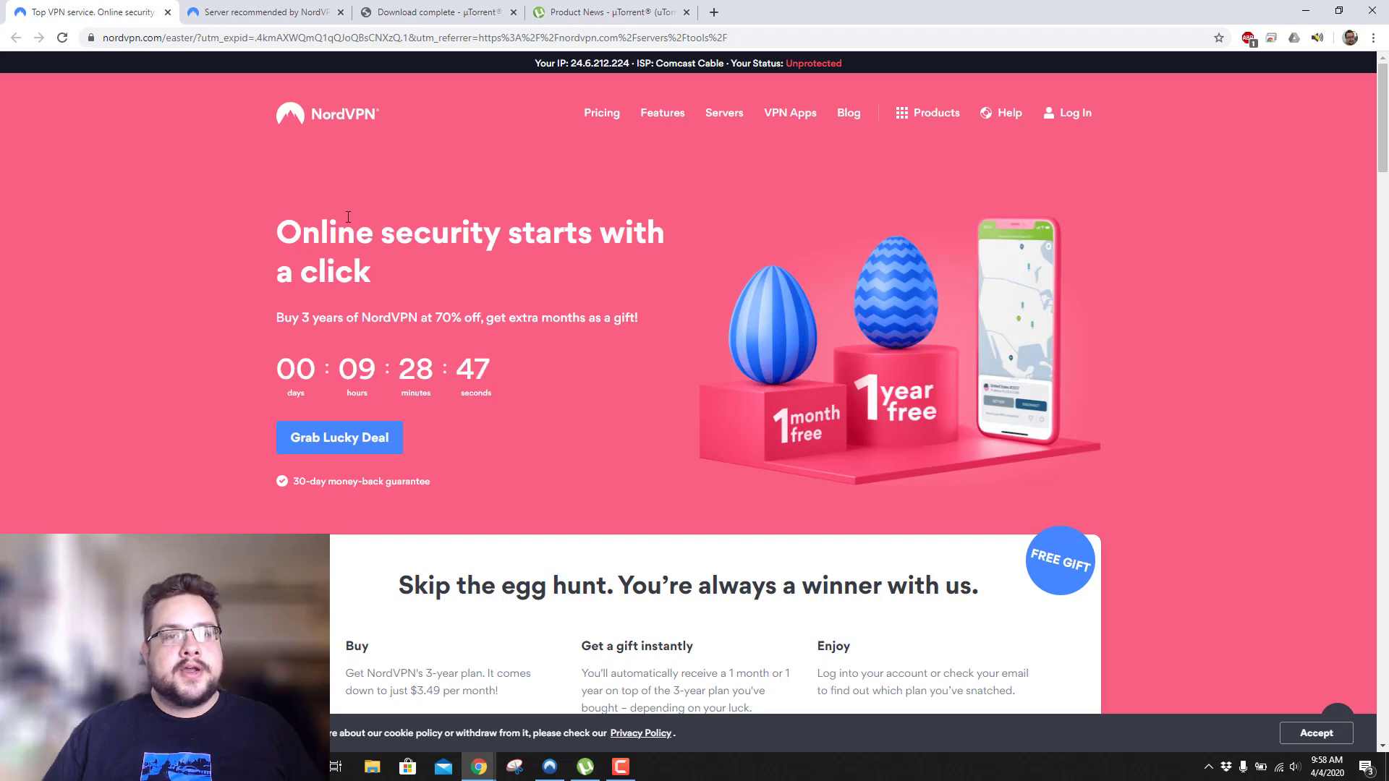
pyautogui.click(270, 15)
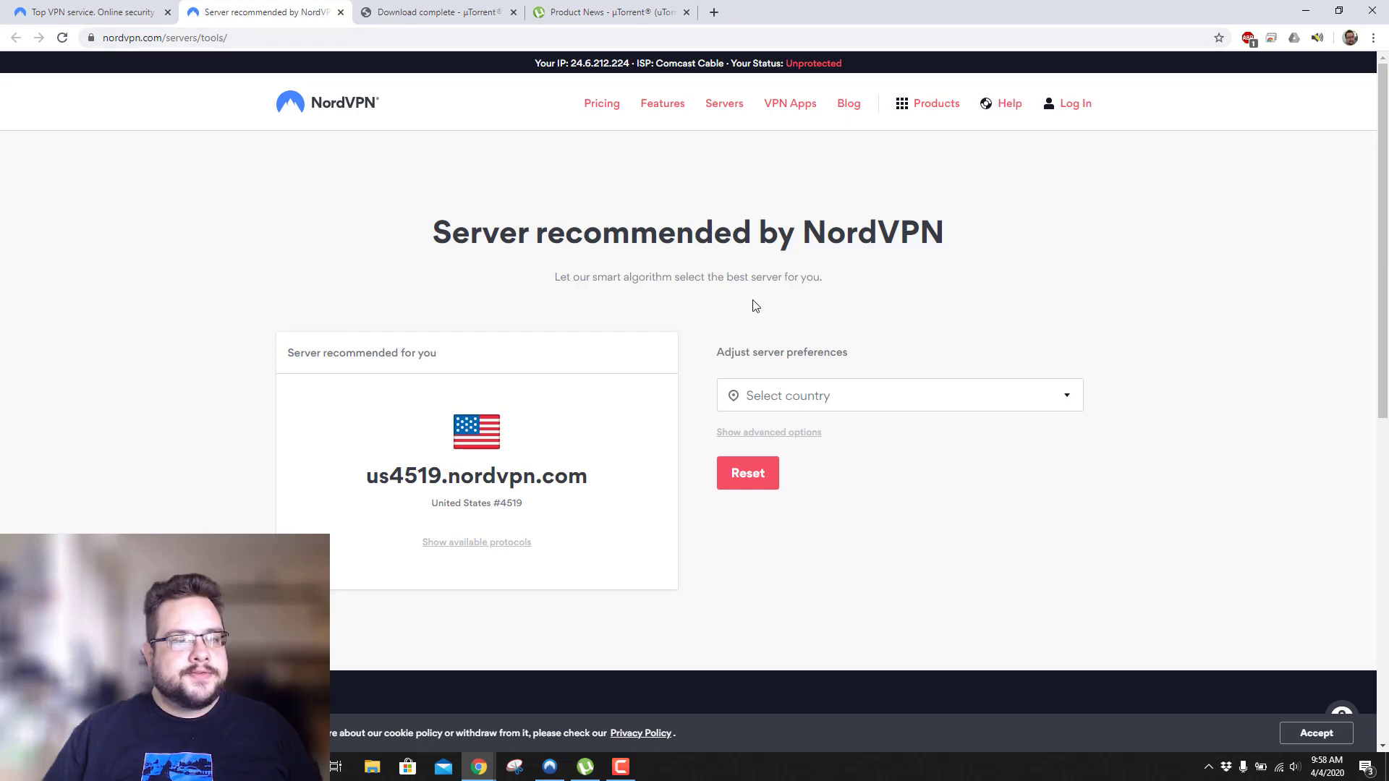
pyautogui.click(168, 40)
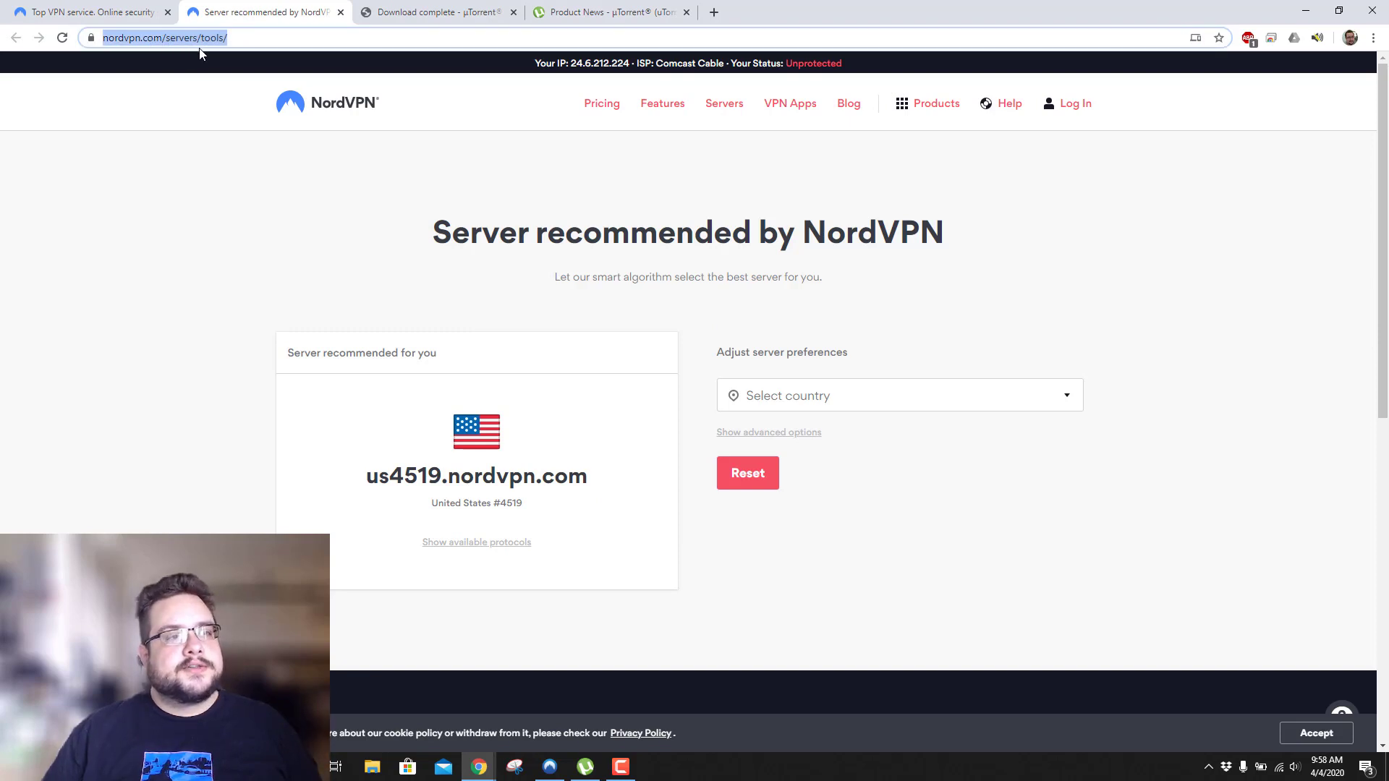
pyautogui.click(602, 297)
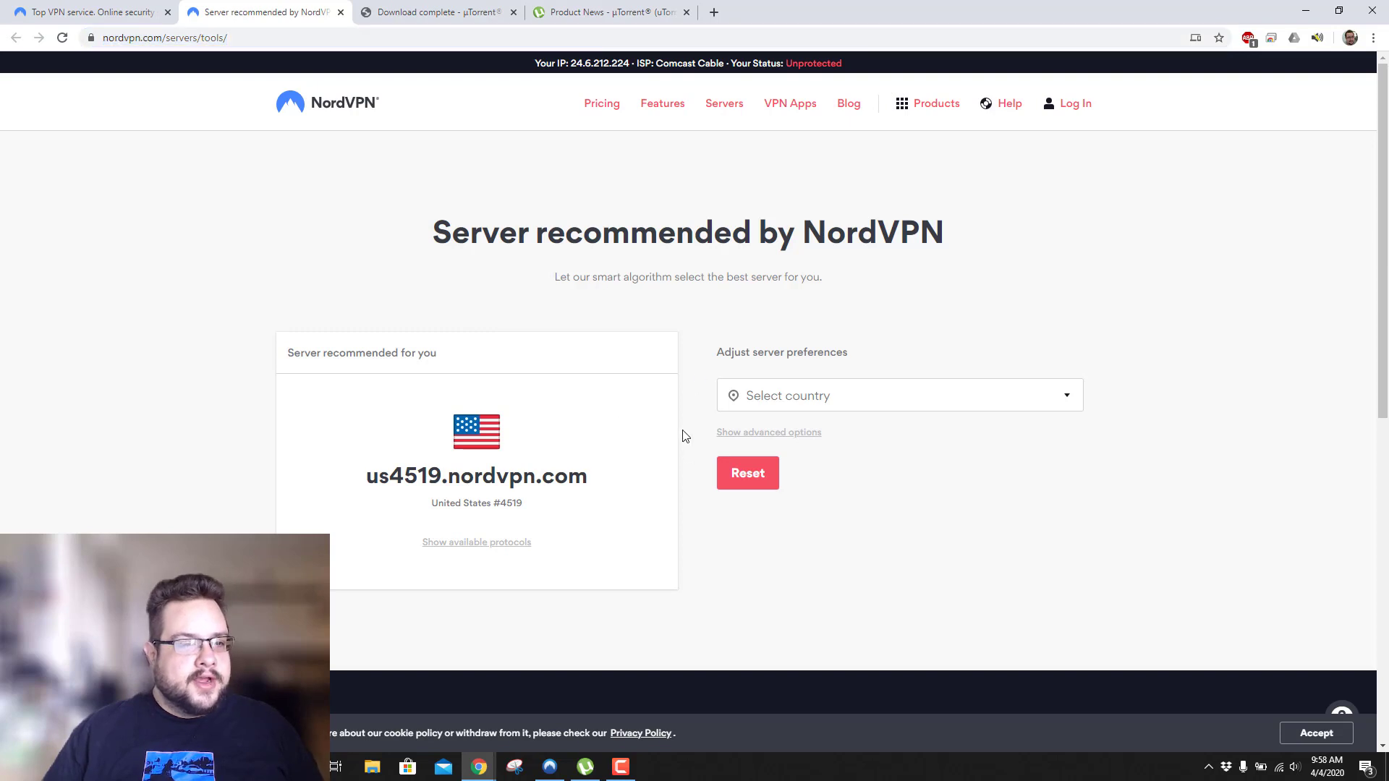
# Bring µTorrent back to full screen and open Options > Preferences.
pyautogui.click(595, 772)
pyautogui.doubleClick(434, 173)
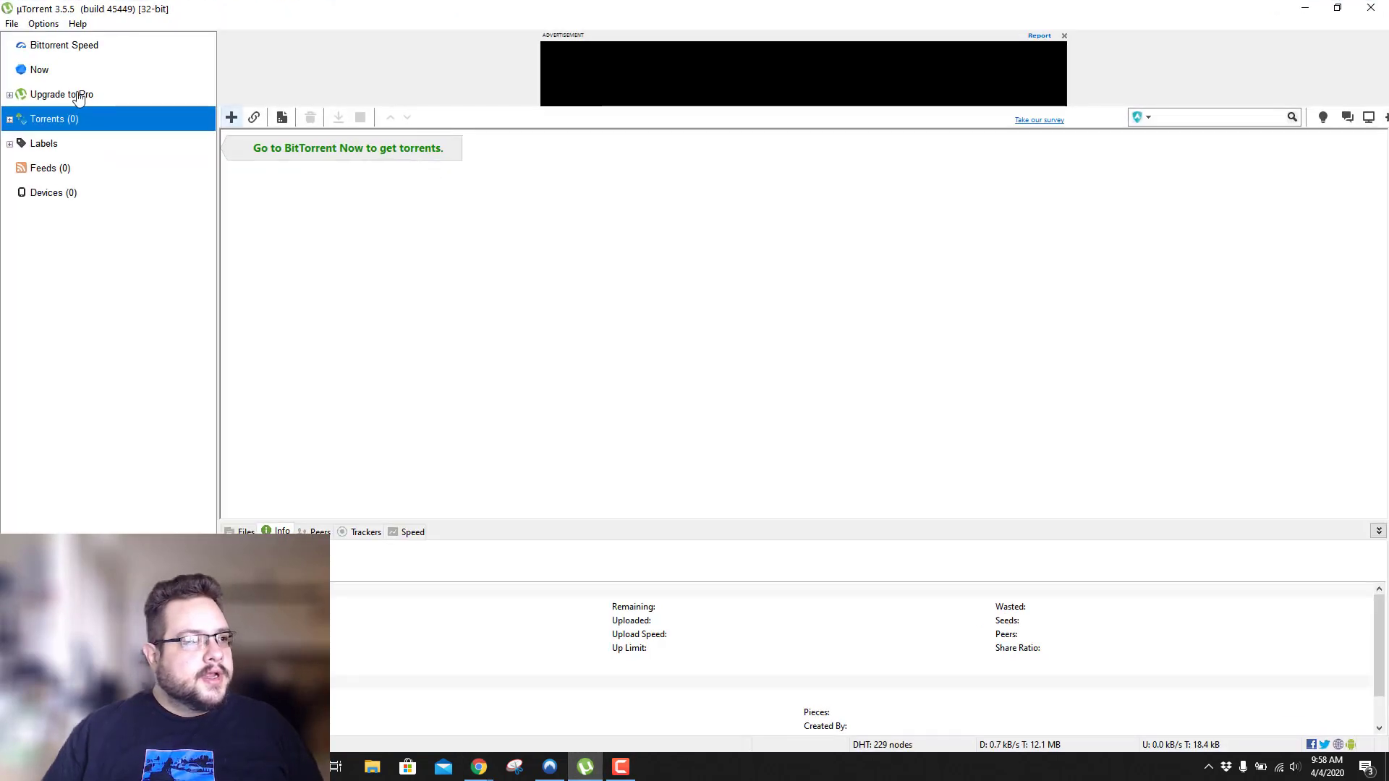
pyautogui.click(12, 23)
pyautogui.moveTo(36, 26)
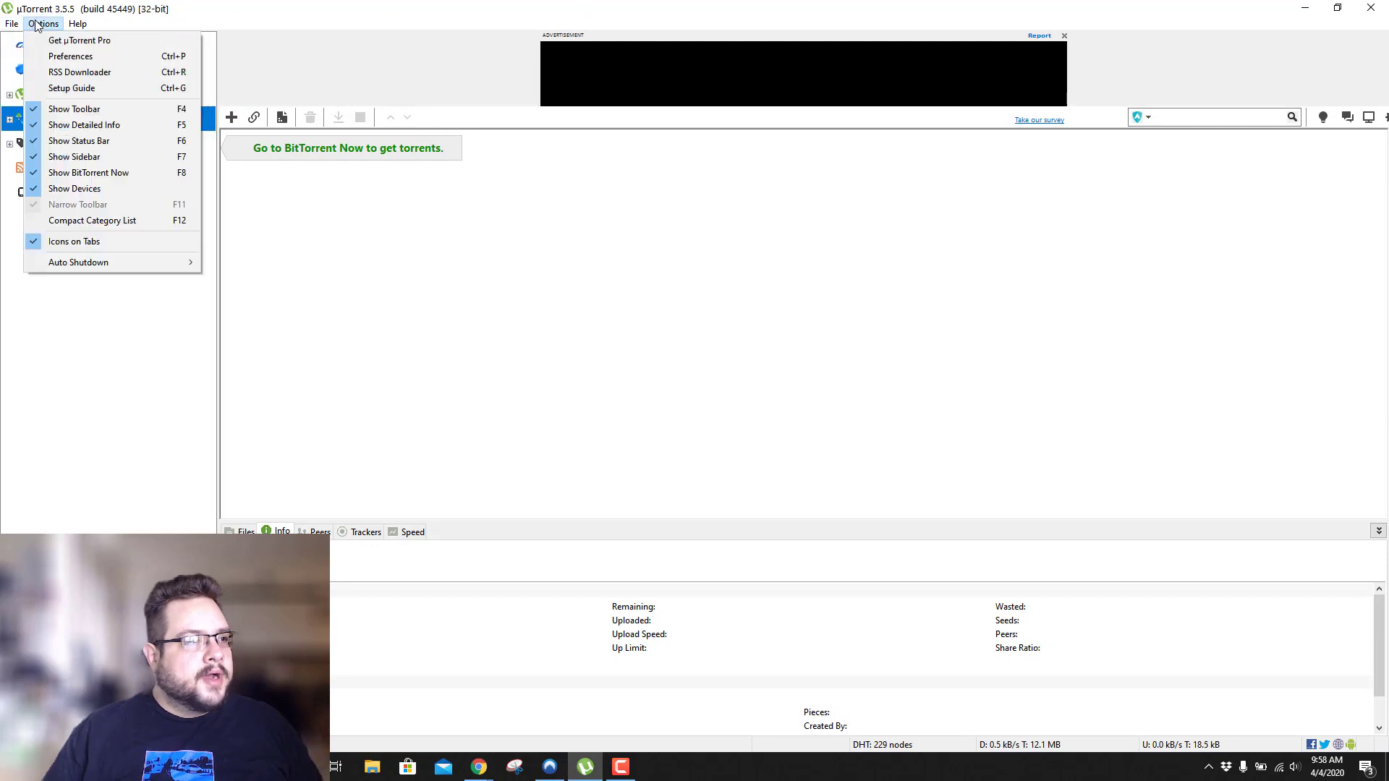
pyautogui.click(70, 57)
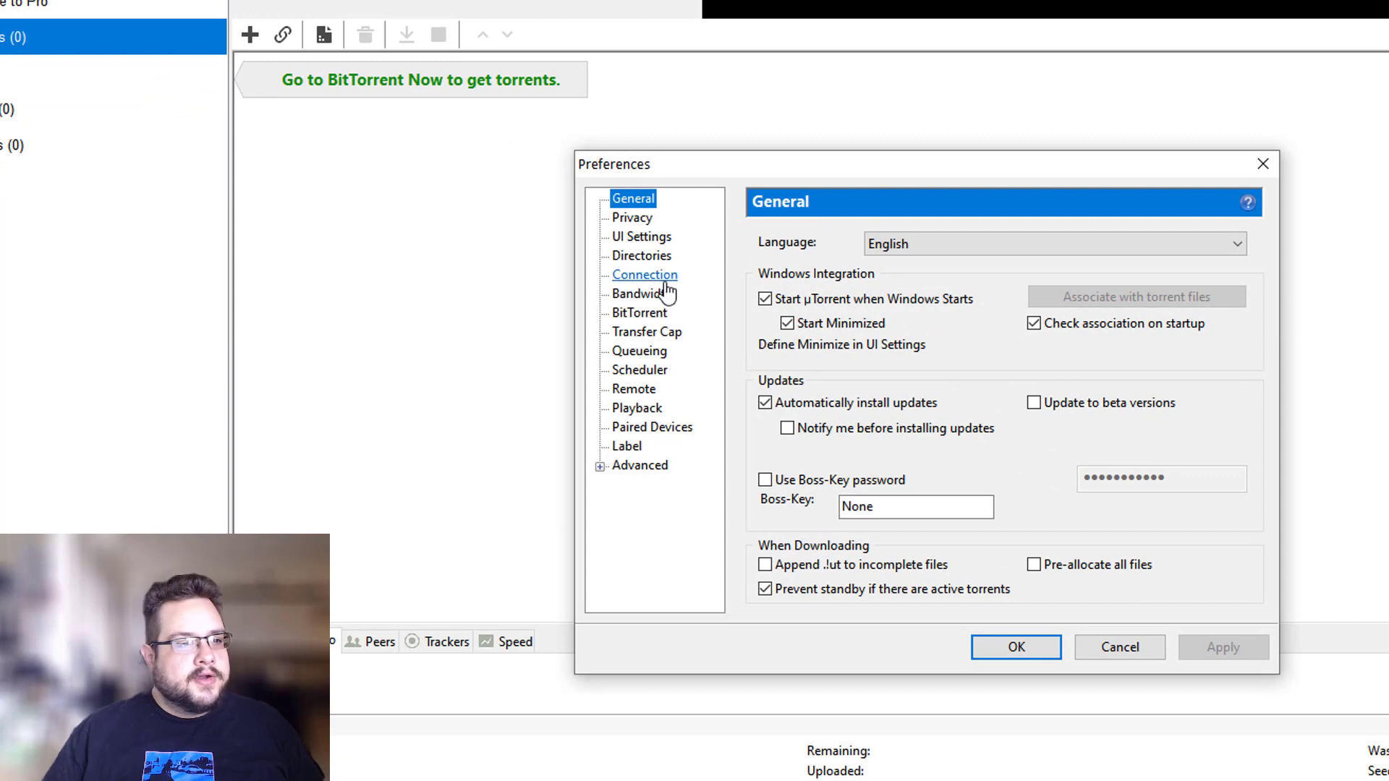
# In Connection preferences, set the proxy type to Socks5 and the port to 1080.
pyautogui.click(651, 276)
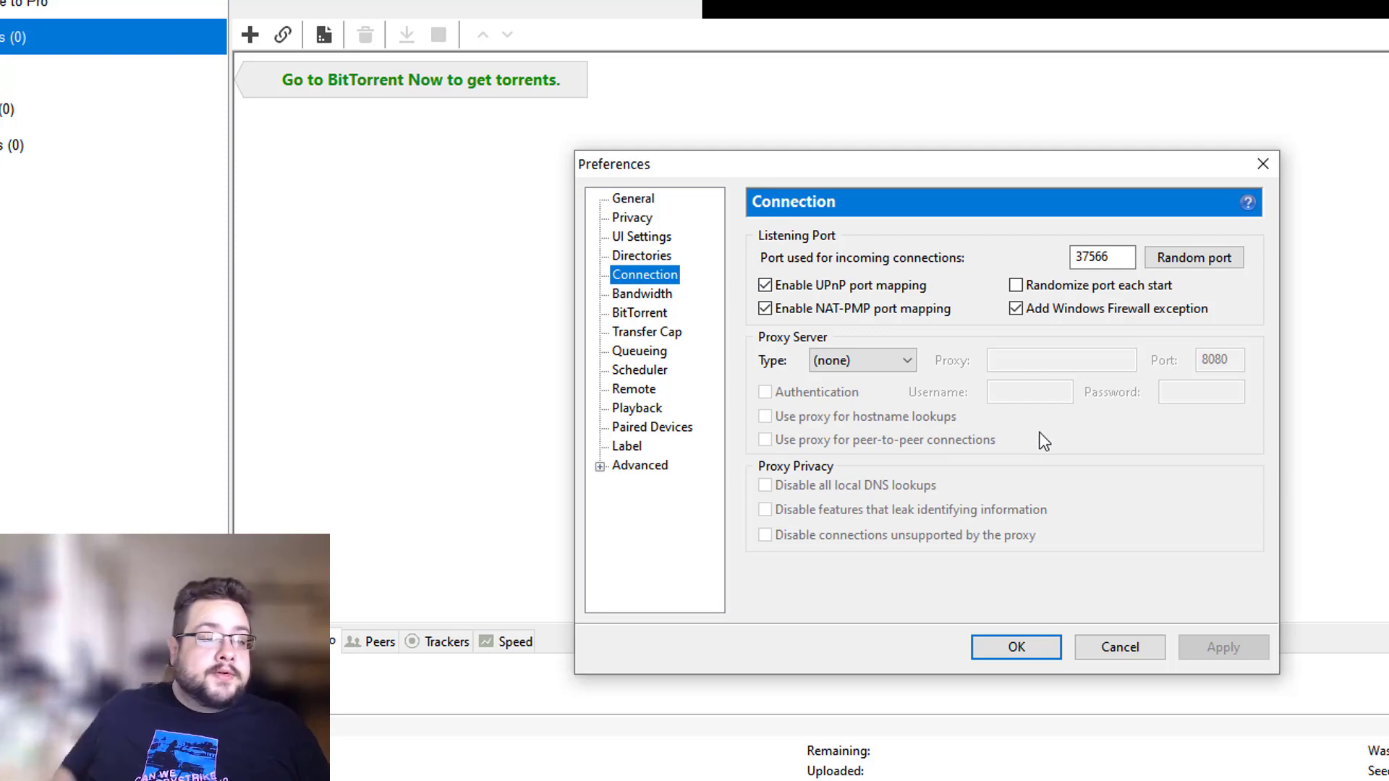
pyautogui.click(870, 359)
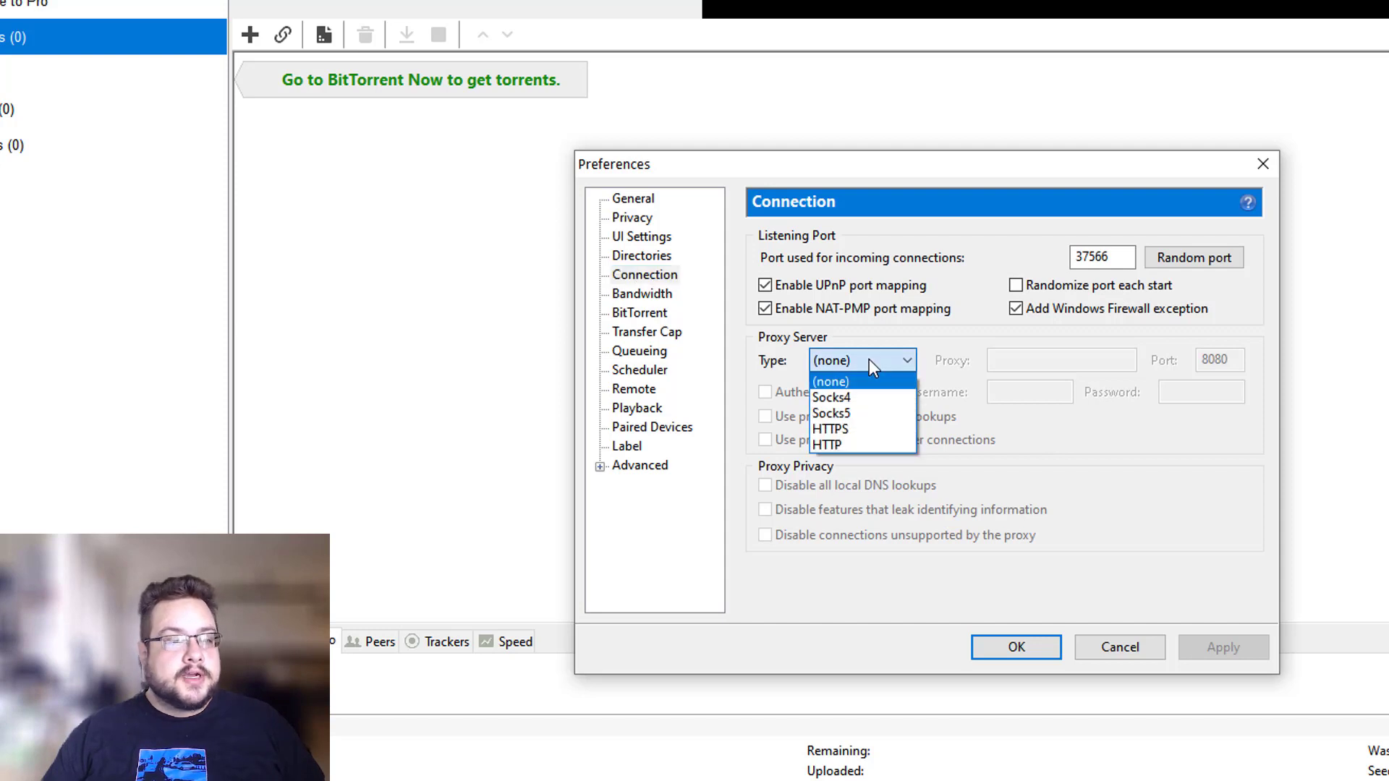
pyautogui.click(875, 414)
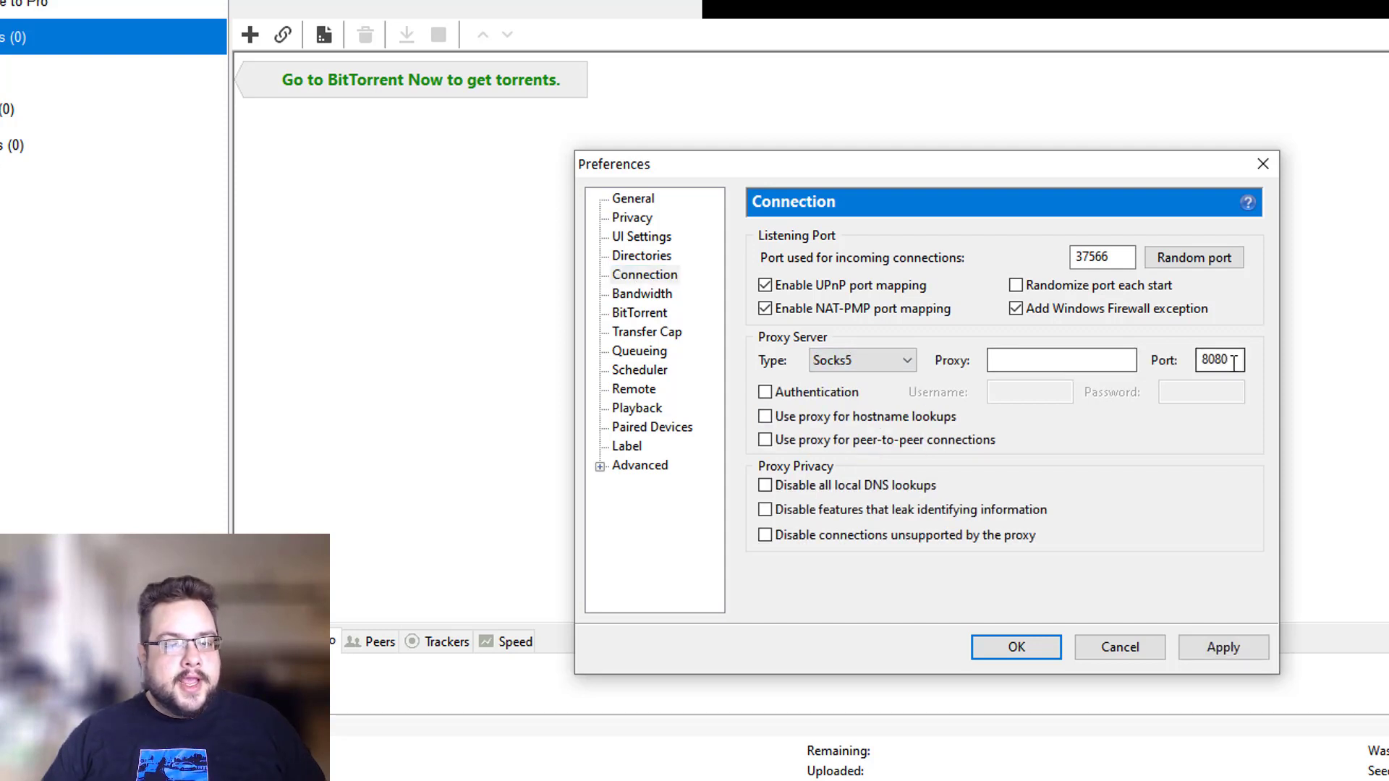
pyautogui.moveTo(1234, 359); pyautogui.dragTo(1173, 352)
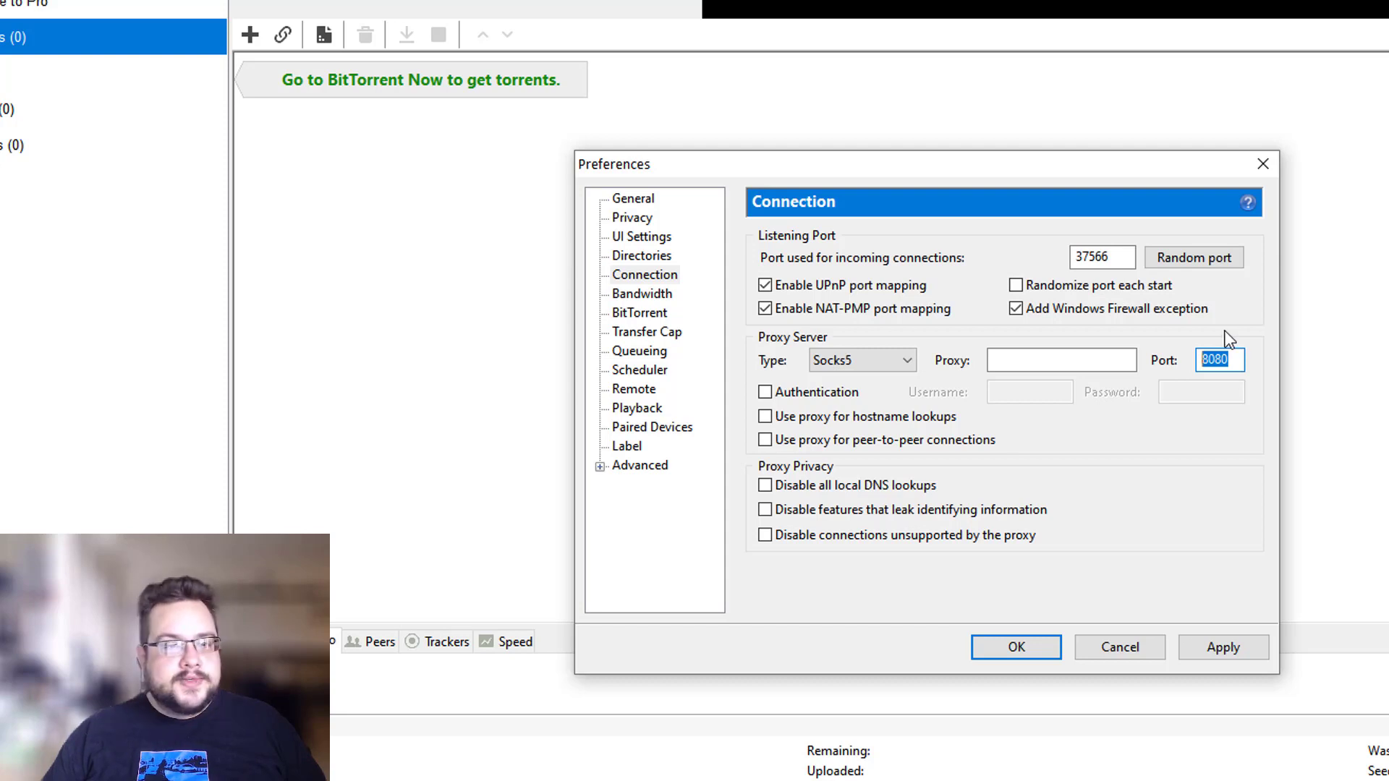
pyautogui.press('Right')
pyautogui.moveTo(1215, 359); pyautogui.dragTo(1193, 364)
pyautogui.write('10')
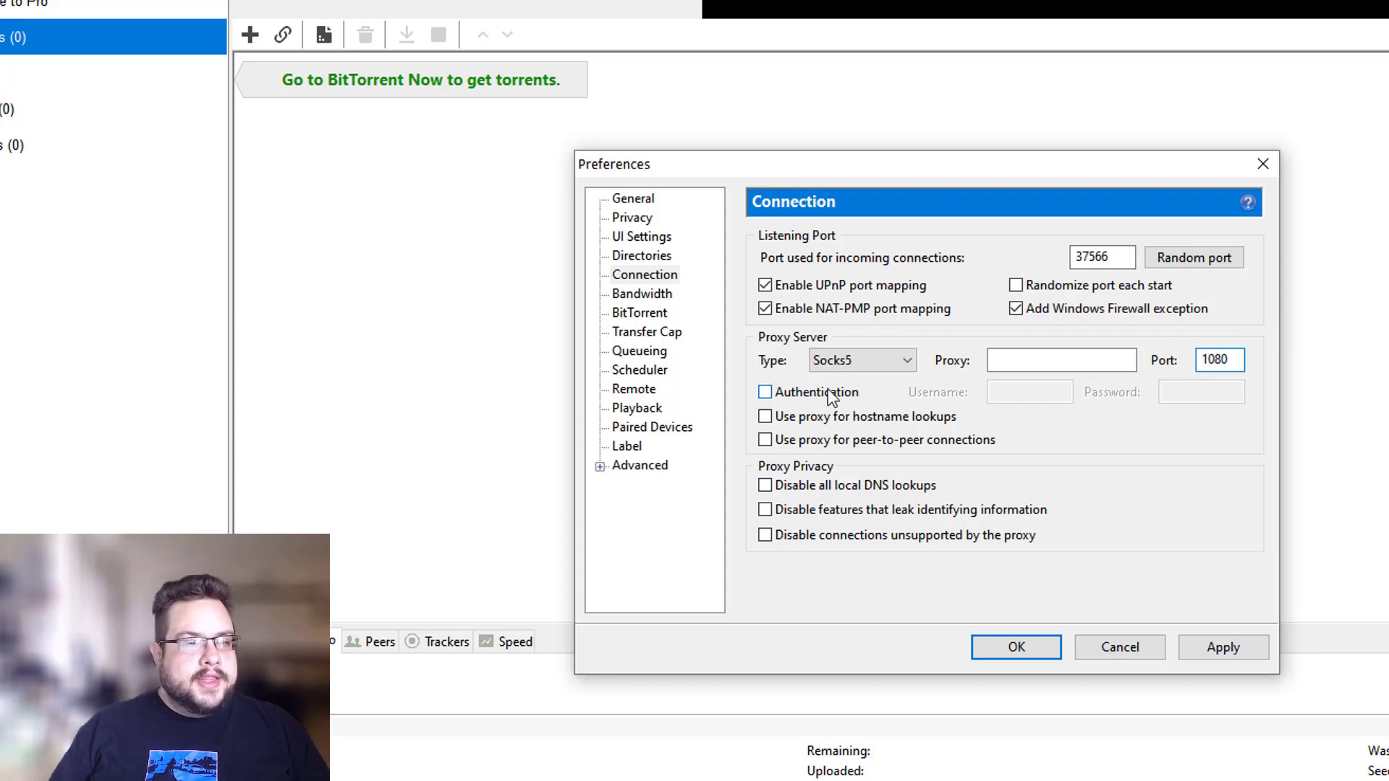
# Enable proxy authentication and enter the account username and password.
pyautogui.click(831, 397)
pyautogui.click(1035, 391)
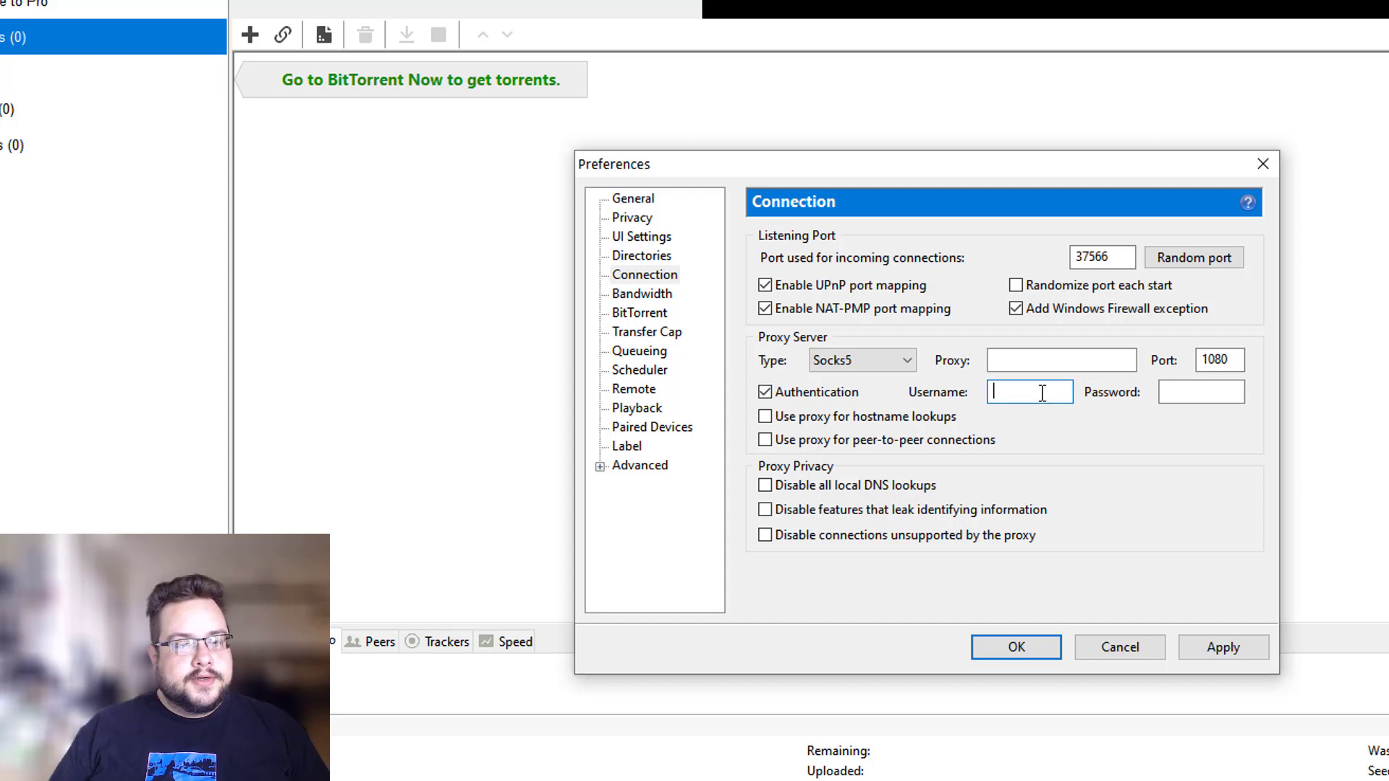
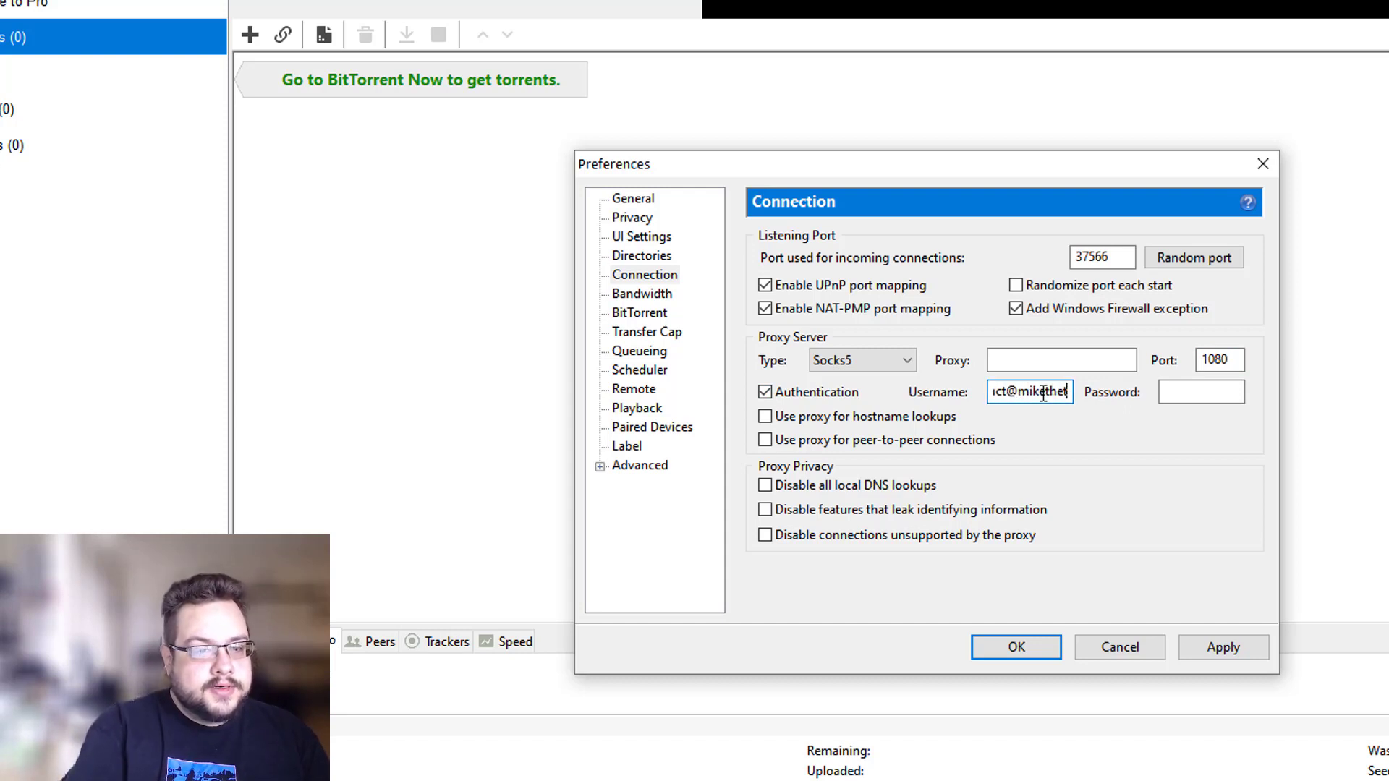
pyautogui.press('Tab')
pyautogui.write('*****')
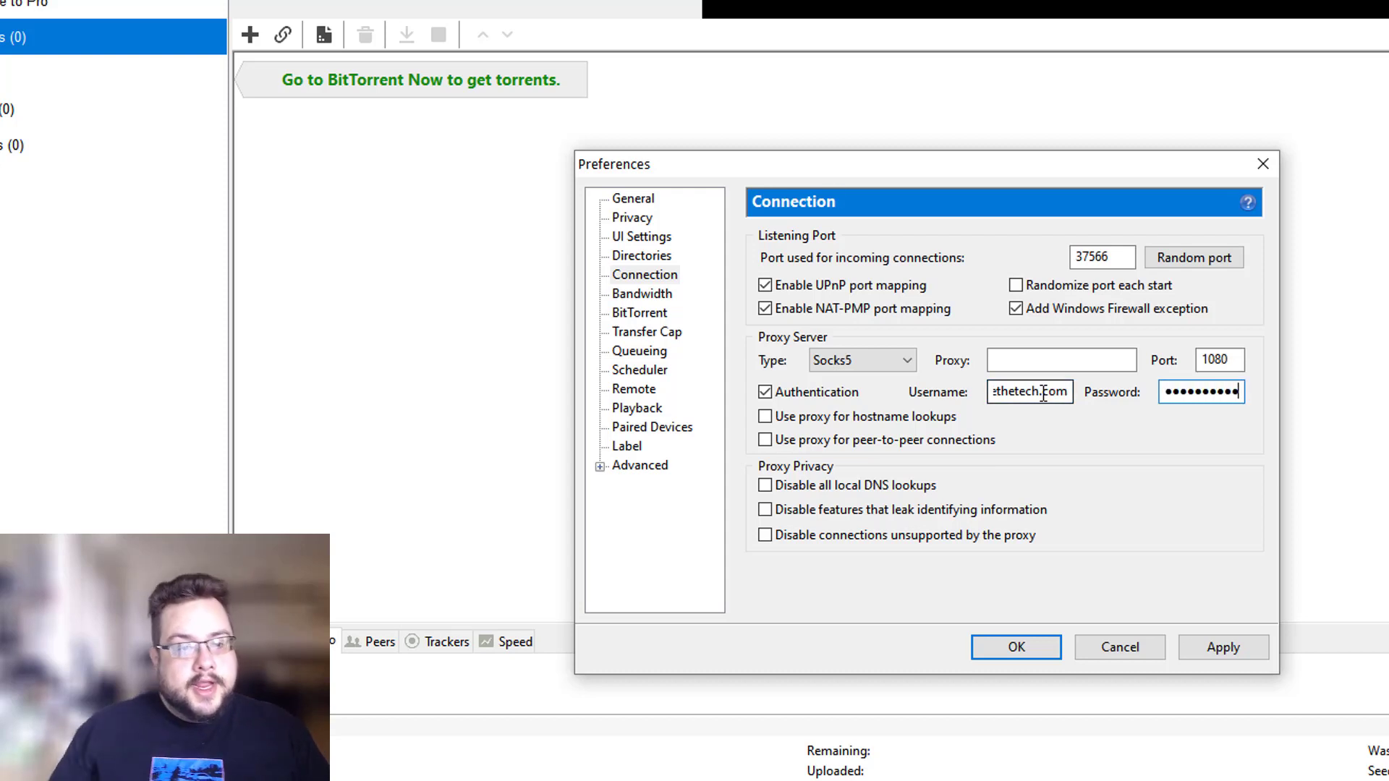
pyautogui.click(1004, 365)
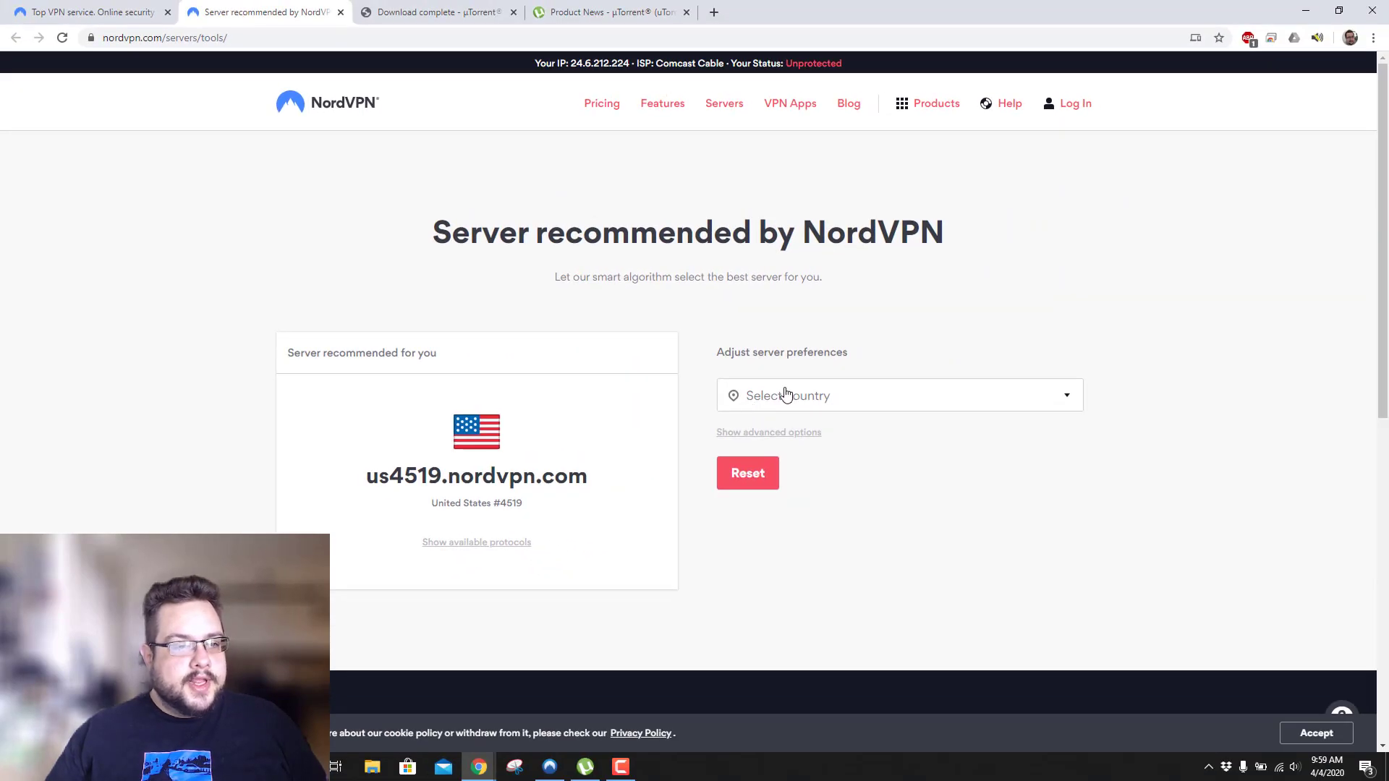
# Filter NordVPN's server tool to United States, P2P server type and Socks 5 protocol.
pyautogui.click(786, 394)
pyautogui.scroll(-5, 828, 486)
pyautogui.scroll(-15, 832, 490)
pyautogui.click(831, 531)
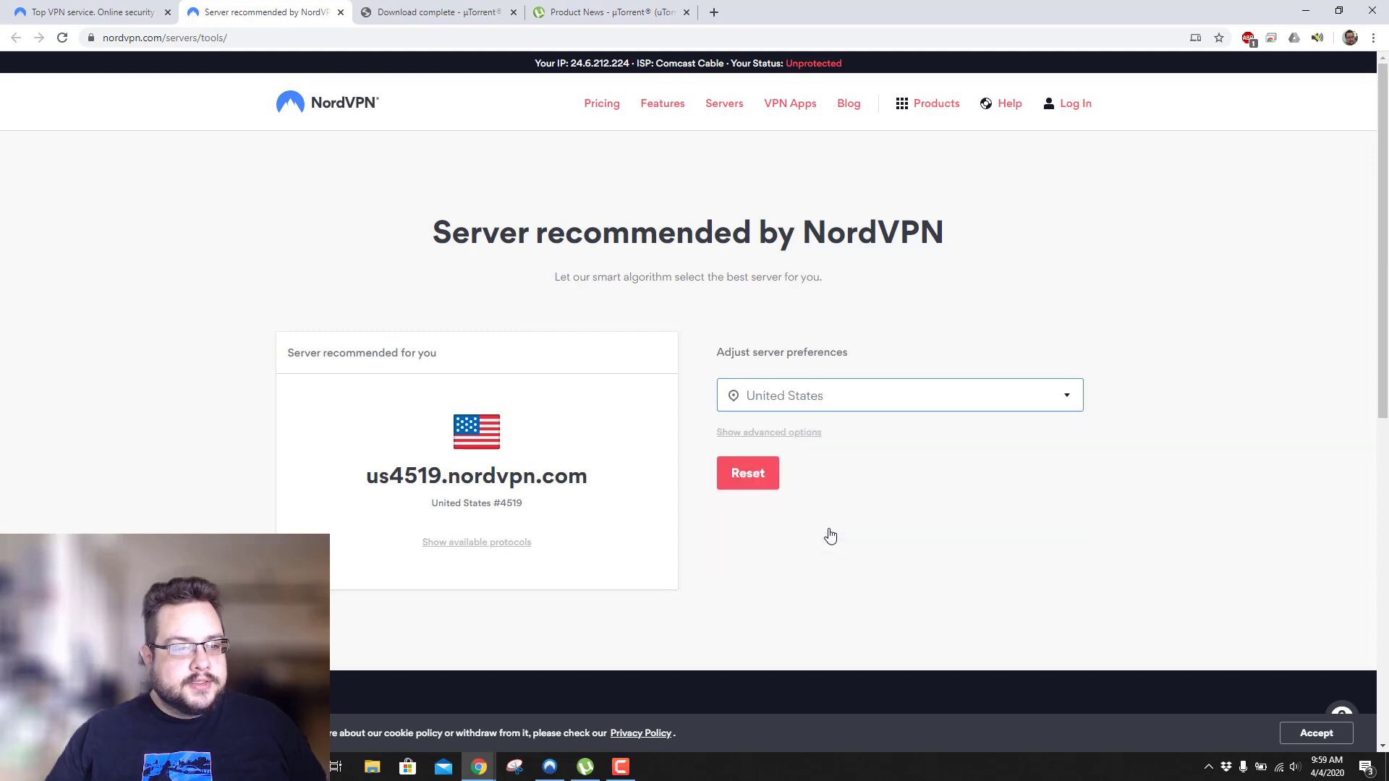
pyautogui.click(769, 434)
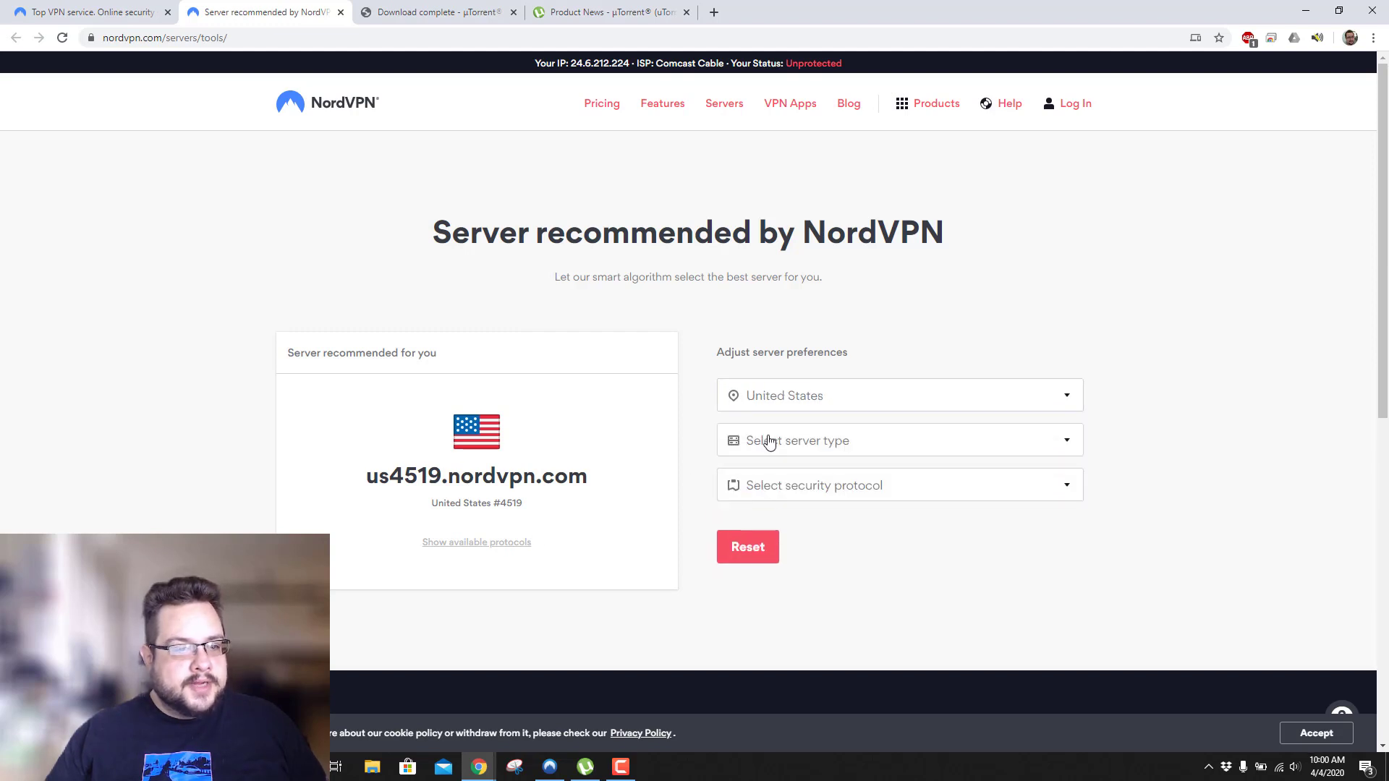
pyautogui.click(881, 441)
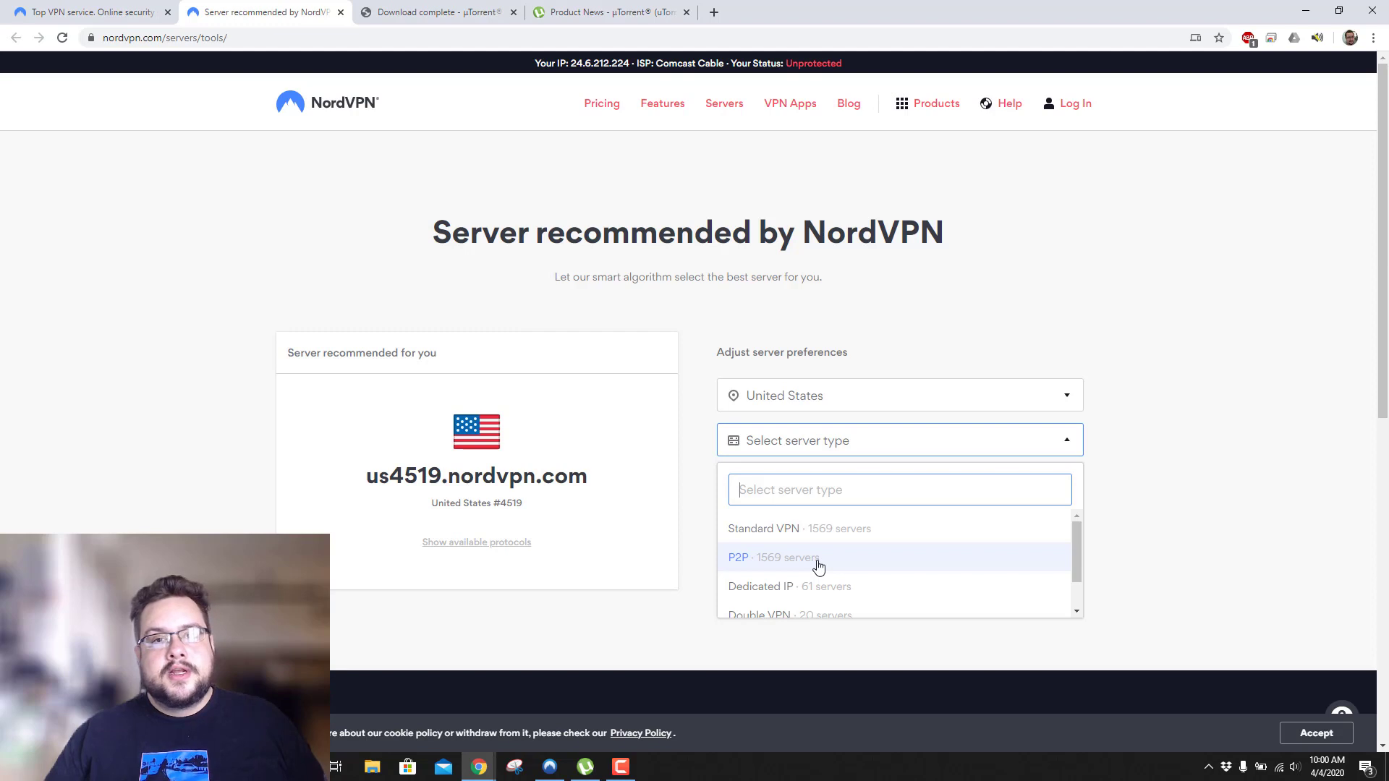
pyautogui.click(818, 567)
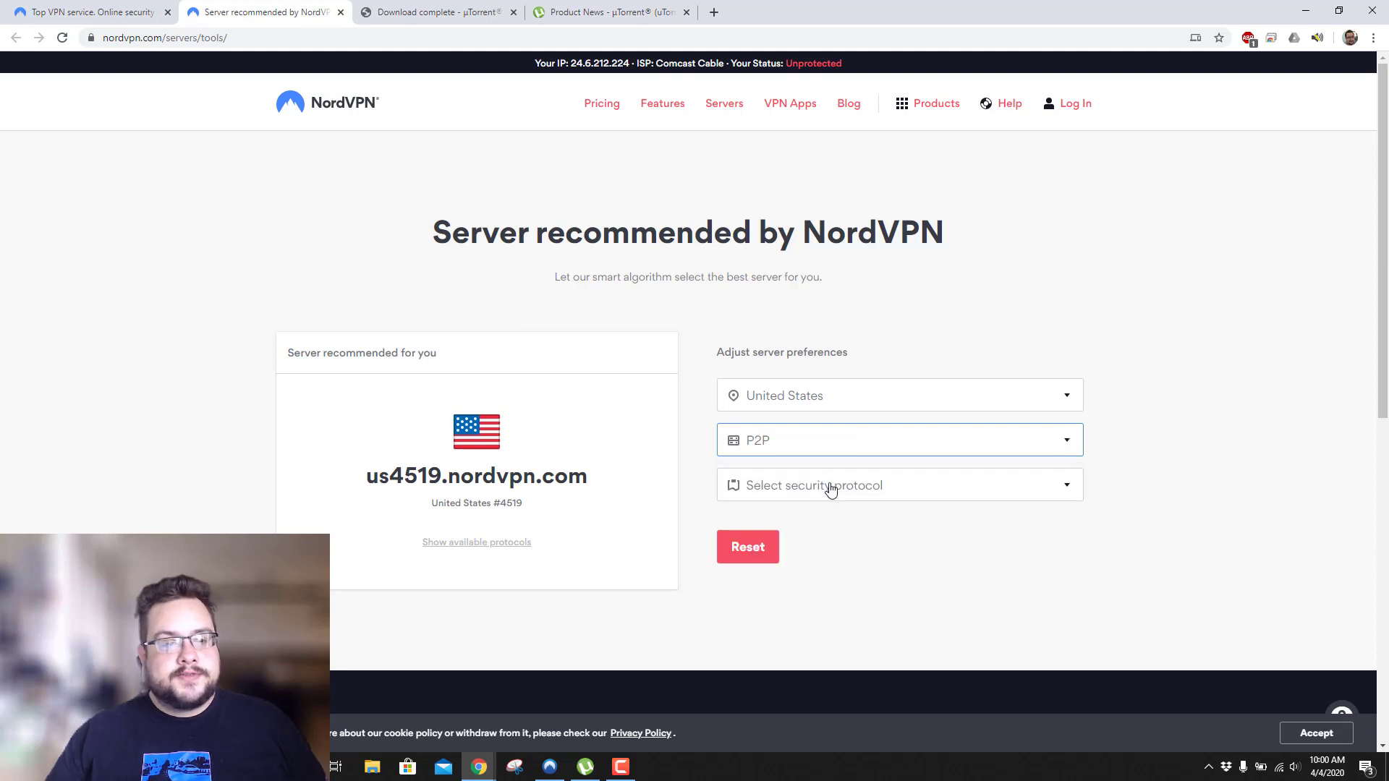
pyautogui.click(955, 499)
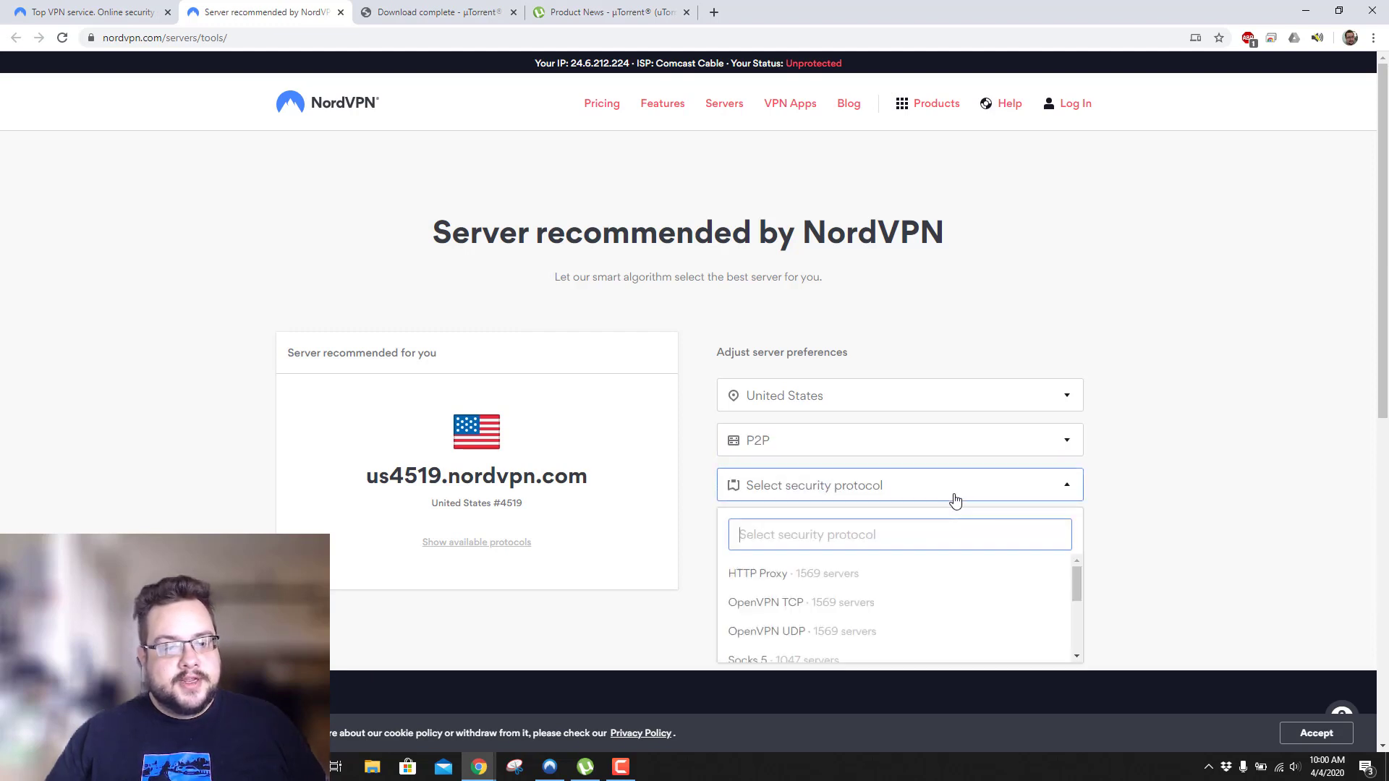
pyautogui.scroll(-2, 861, 595)
pyautogui.scroll(2, 861, 595)
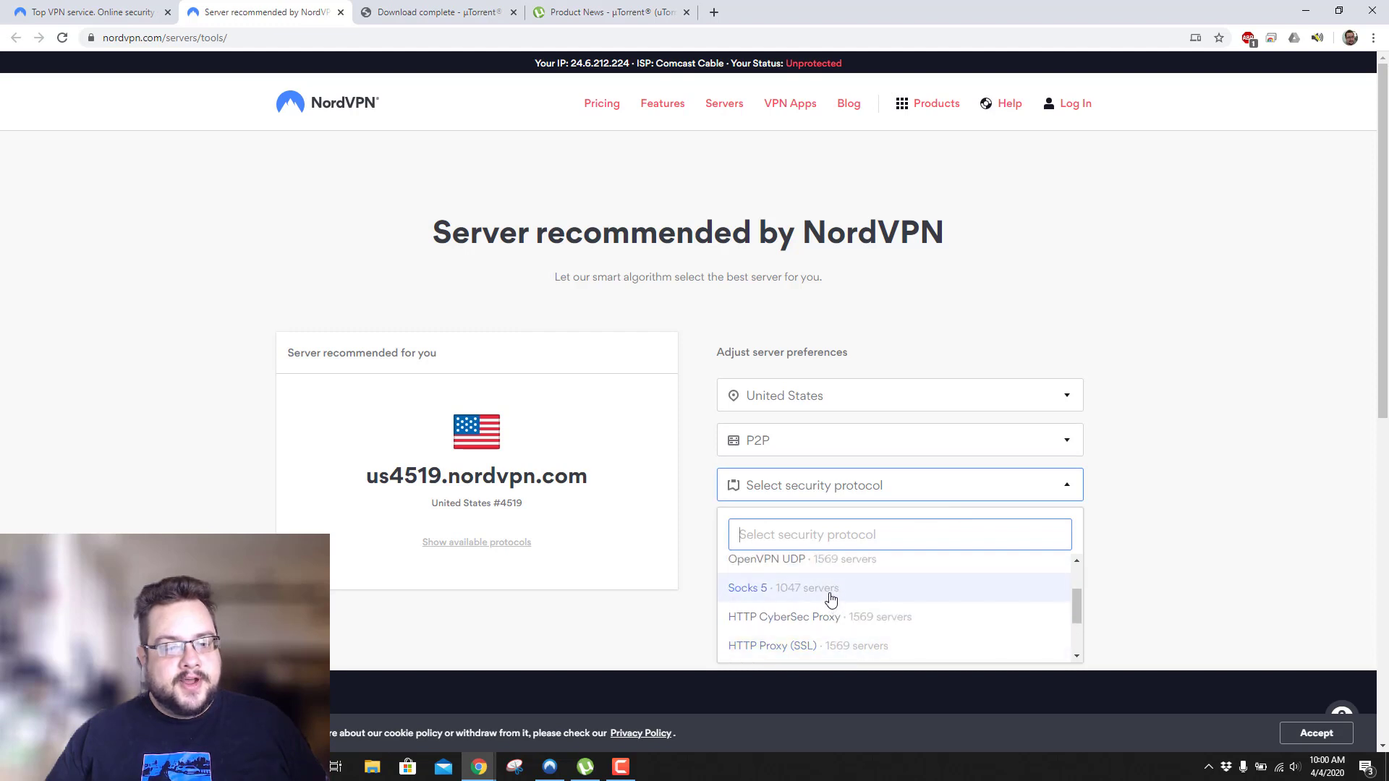
pyautogui.click(831, 597)
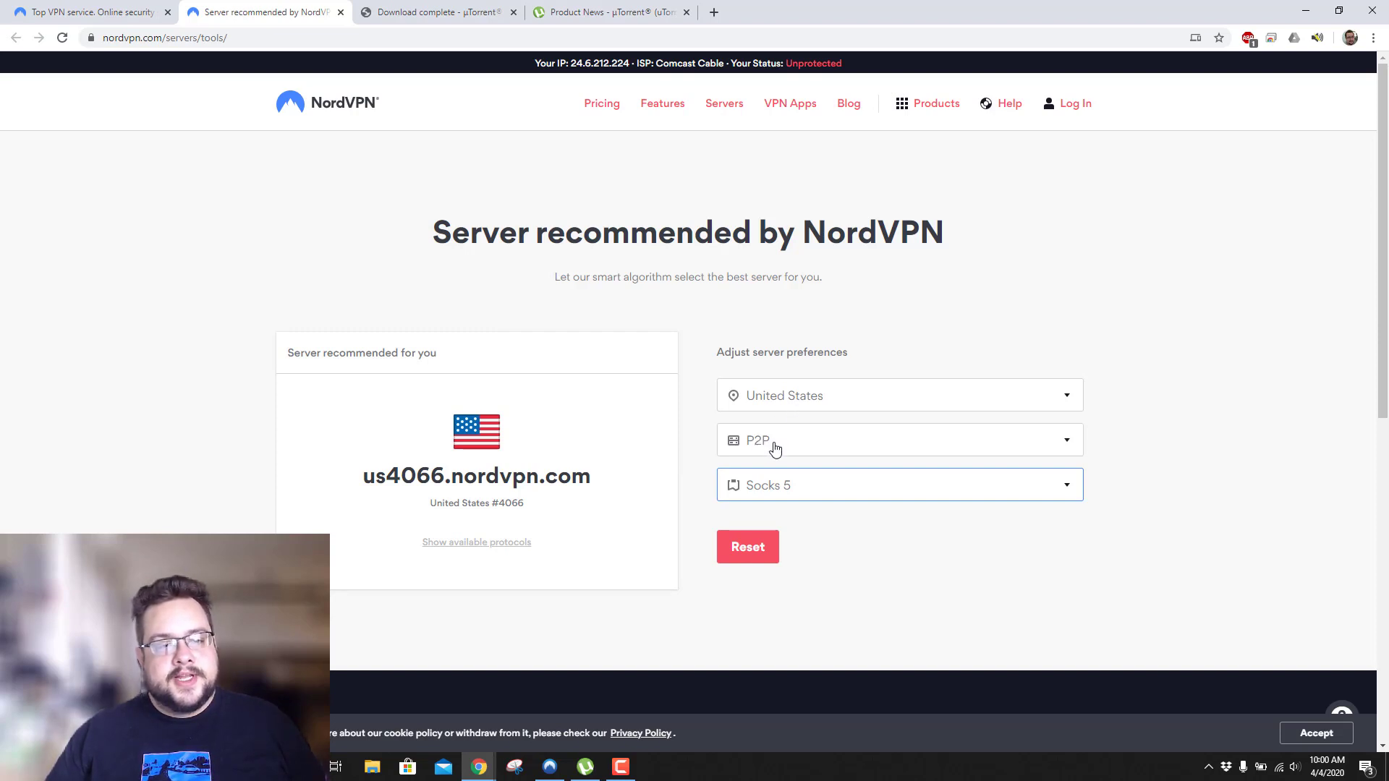
# Copy the recommended server address us4066.nordvpn.com and return to µTorrent.
pyautogui.moveTo(365, 481); pyautogui.dragTo(584, 481)
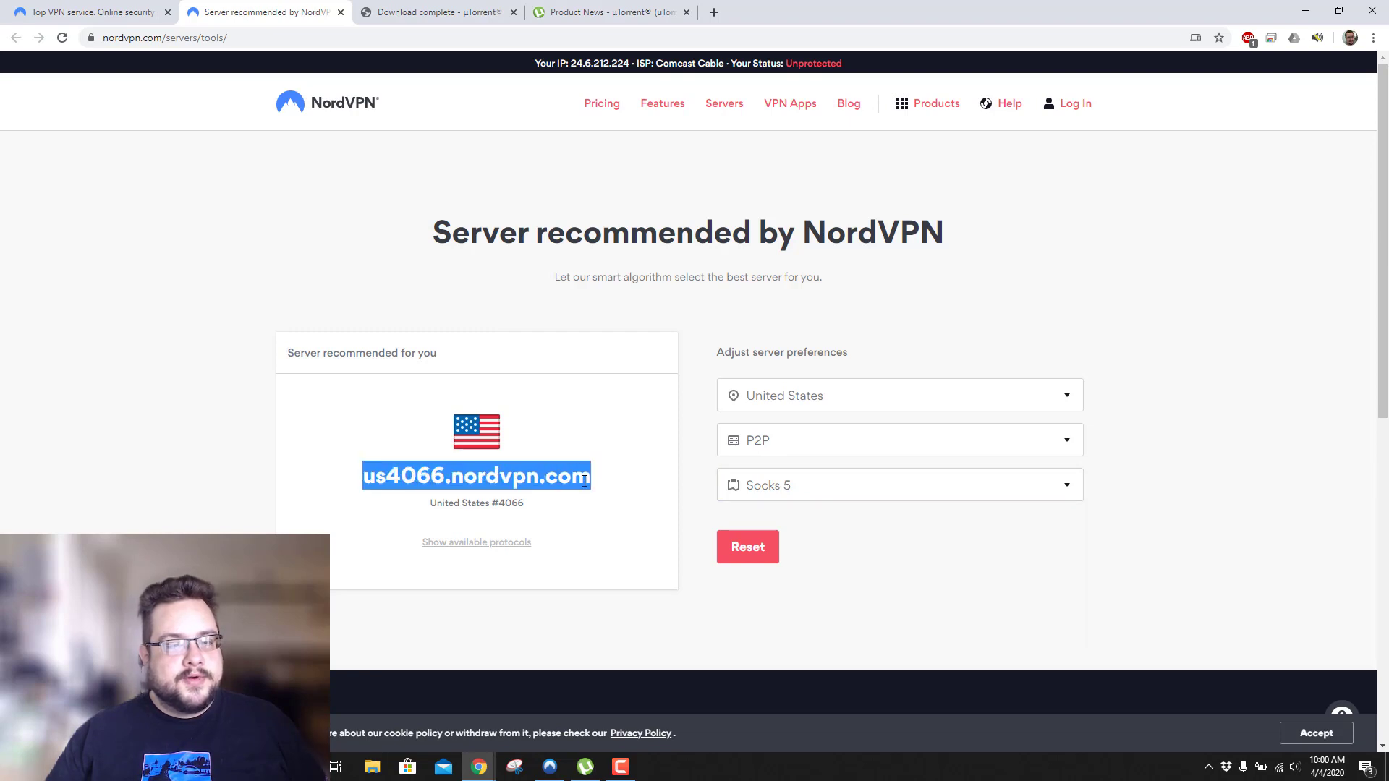
pyautogui.rightClick(576, 481)
pyautogui.click(598, 490)
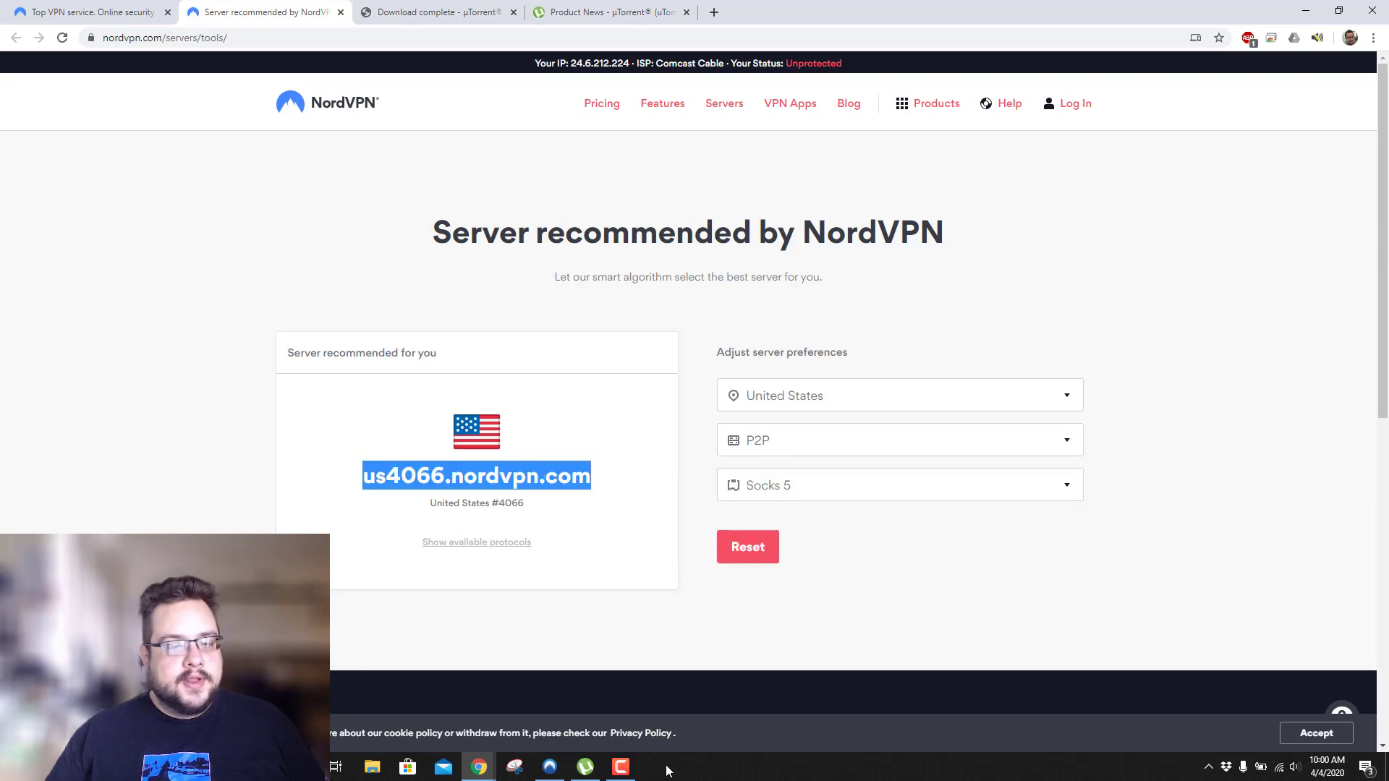
pyautogui.click(585, 767)
# Paste us4066.nordvpn.com as the proxy, enable it for hostname lookups and peer-to-peer, and apply.
pyautogui.hotkey('ctrl', 'v')
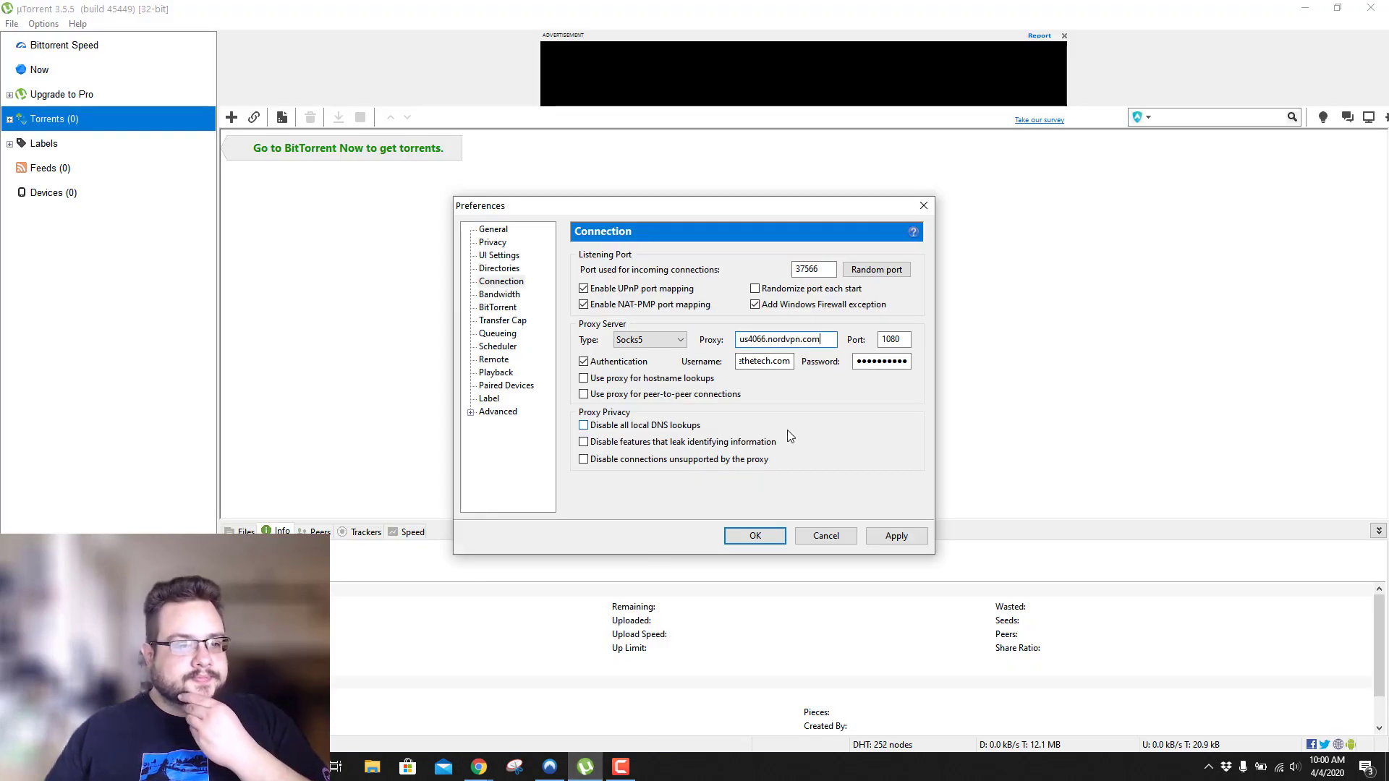
pyautogui.click(675, 399)
pyautogui.click(645, 379)
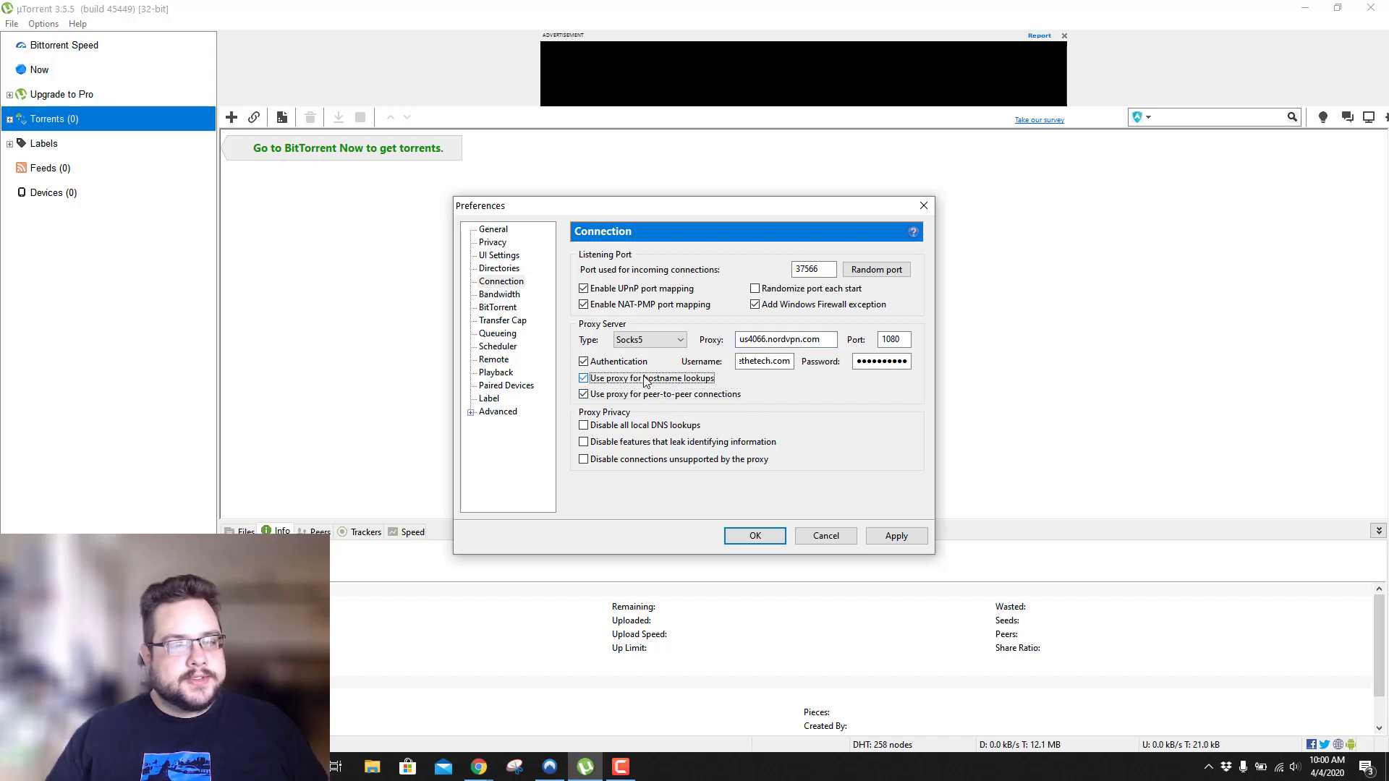
pyautogui.click(901, 541)
pyautogui.click(755, 536)
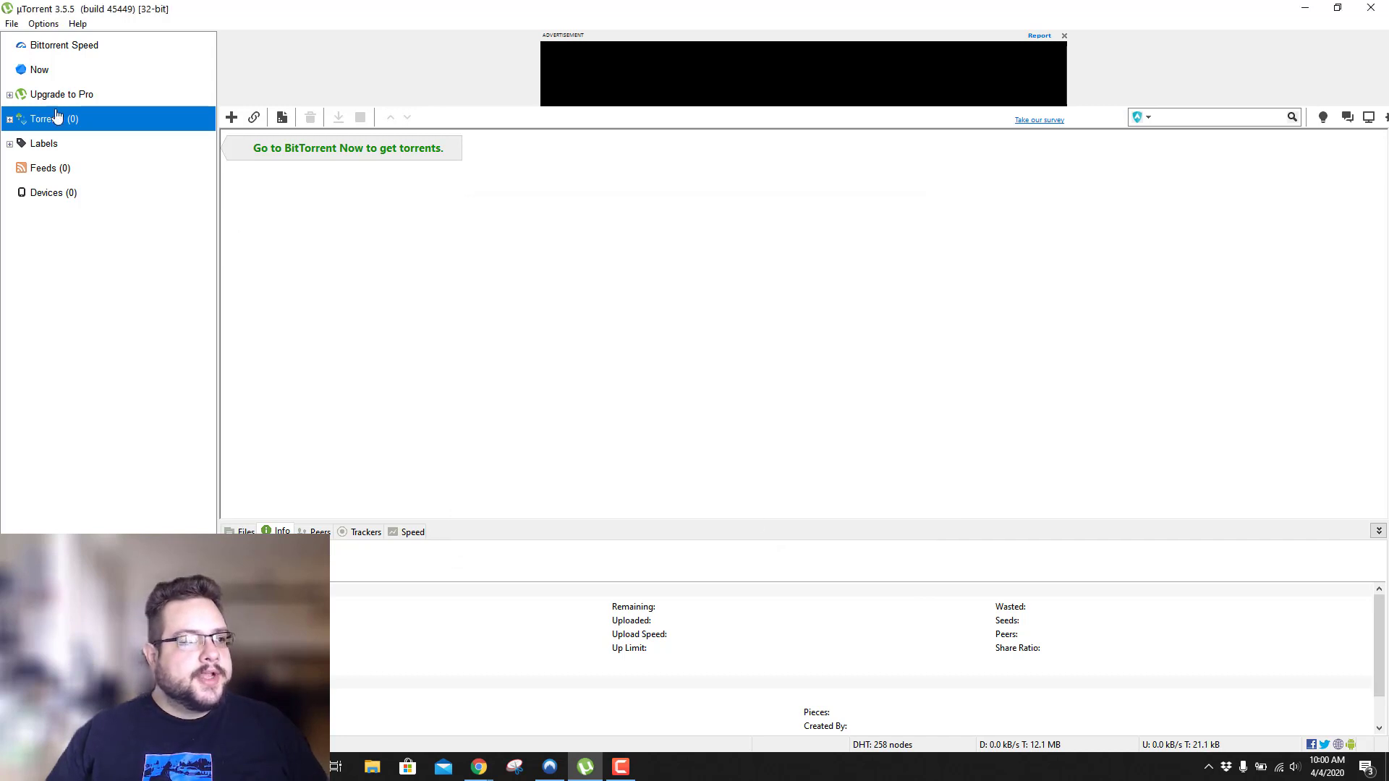
# Download the ubuntu-19.10-desktop-amd64.iso torrent from the browser and confirm adding it to µTorrent.
pyautogui.click(73, 92)
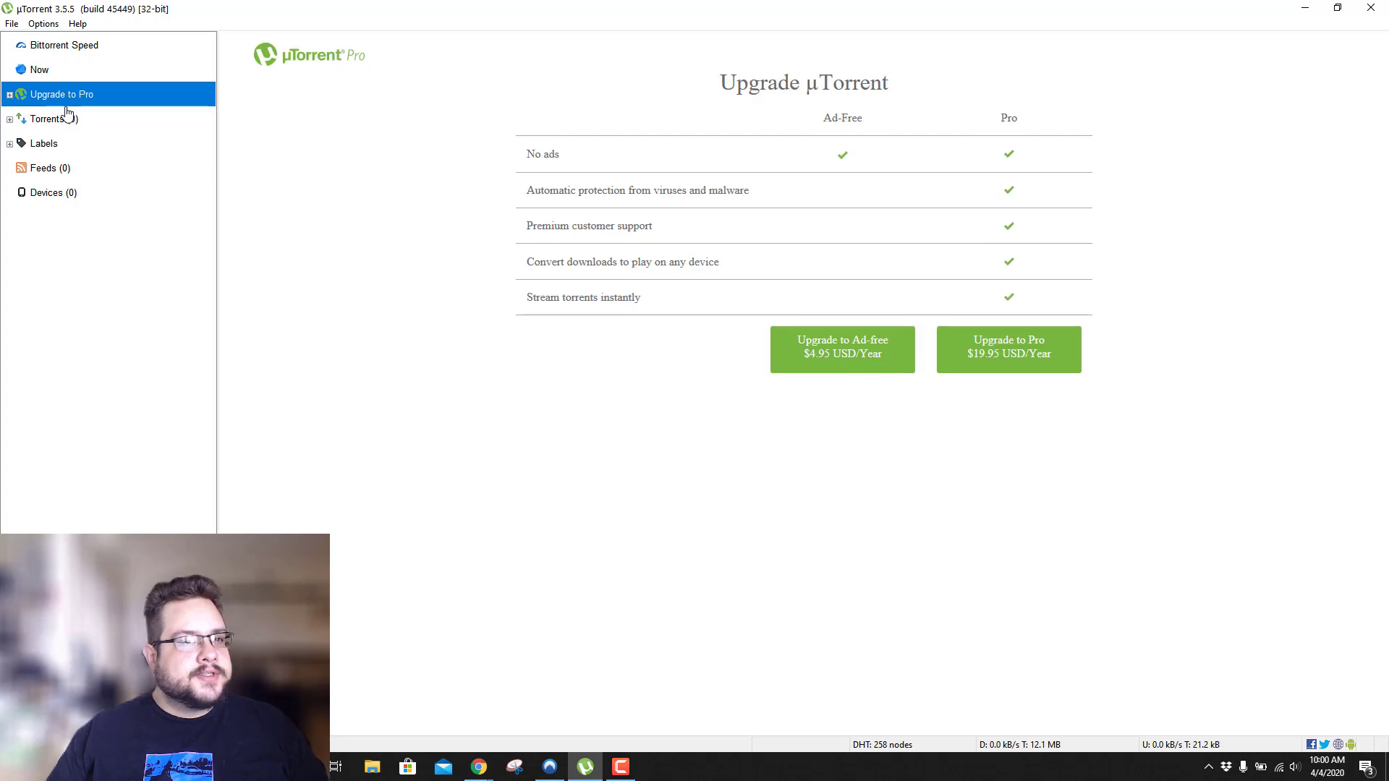
pyautogui.click(66, 120)
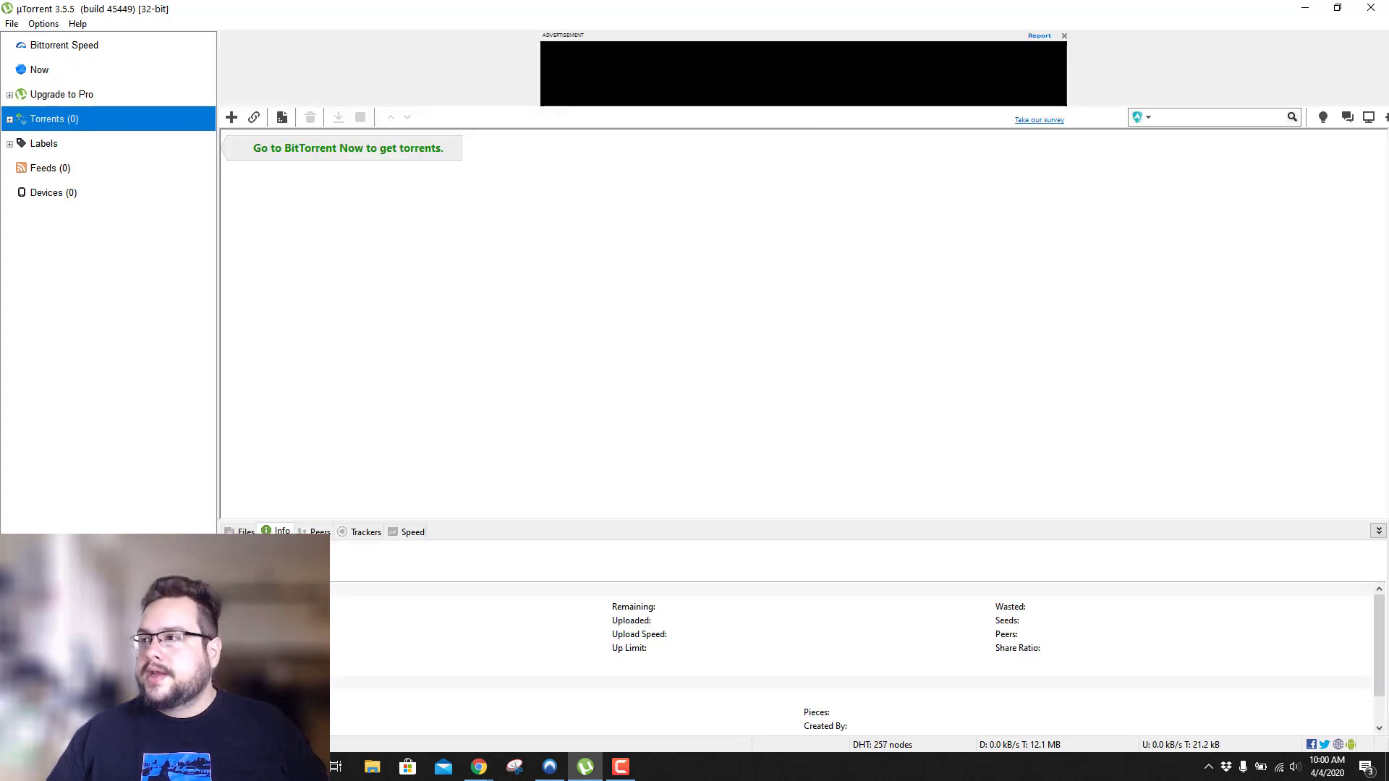
pyautogui.press('super+4')
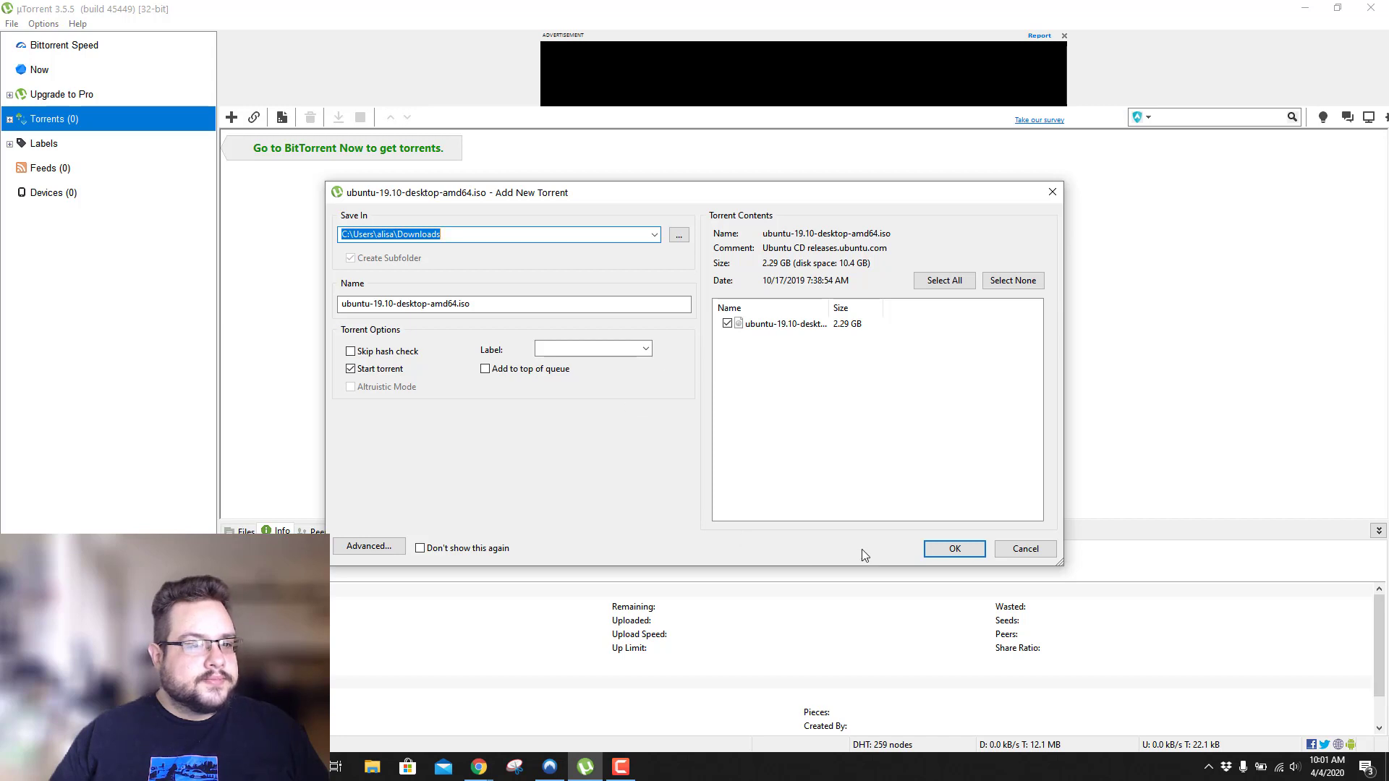
pyautogui.click(956, 548)
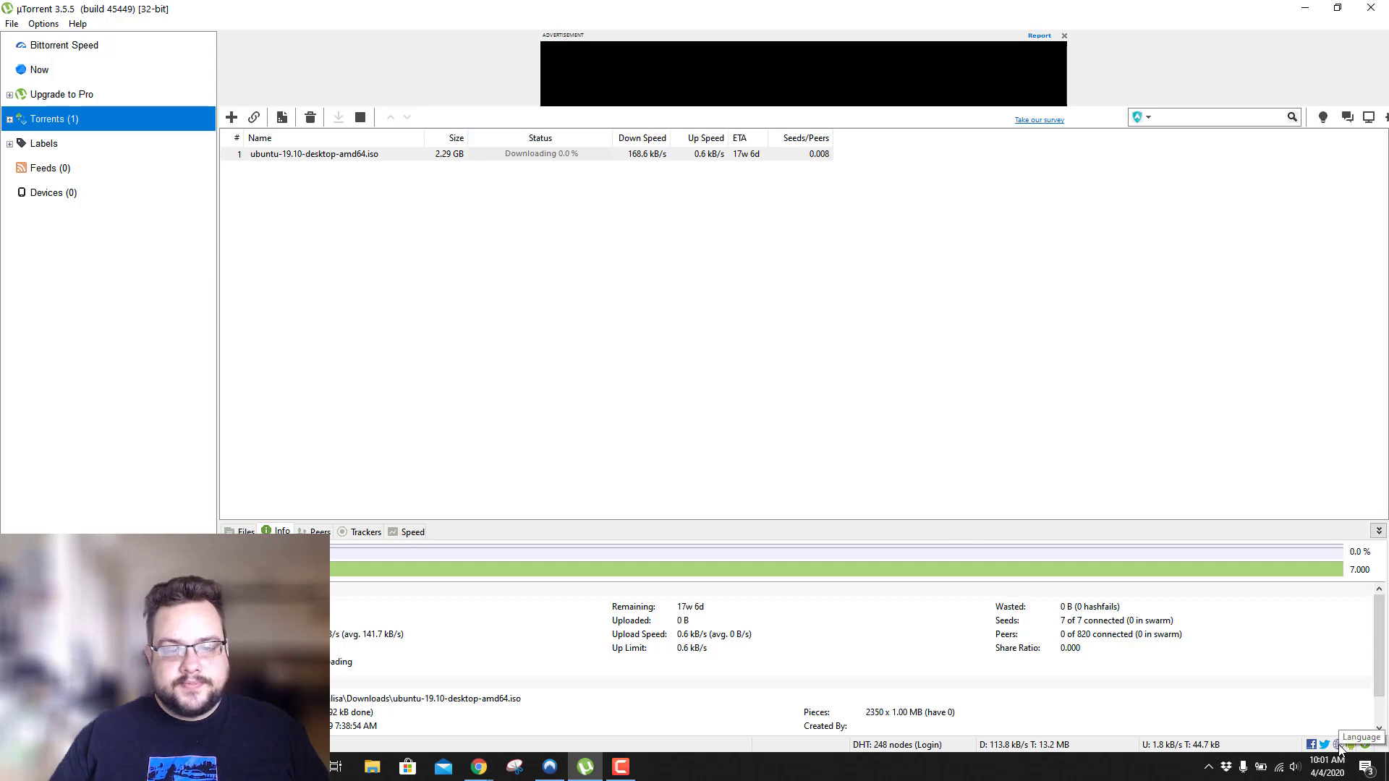
pyautogui.hotkey('ctrl', 'p')
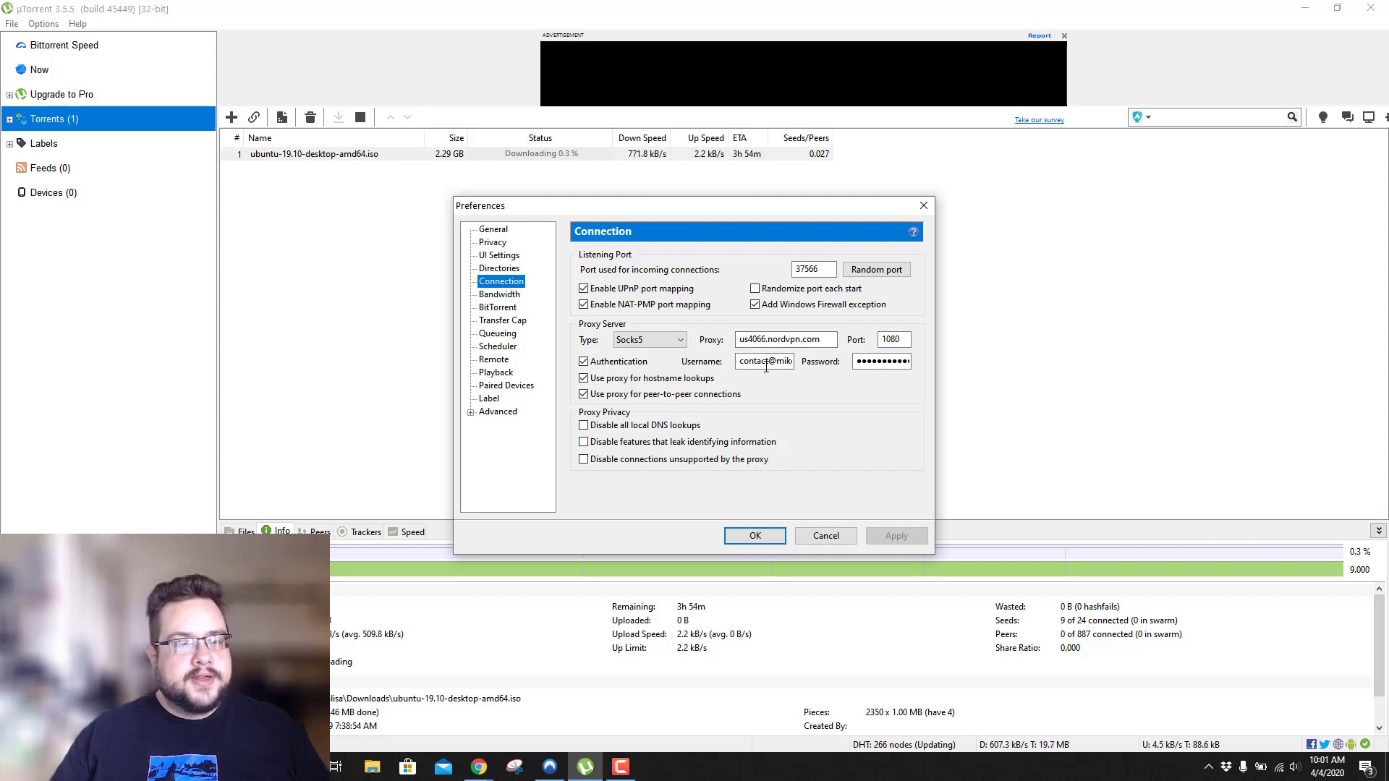
pyautogui.click(583, 361)
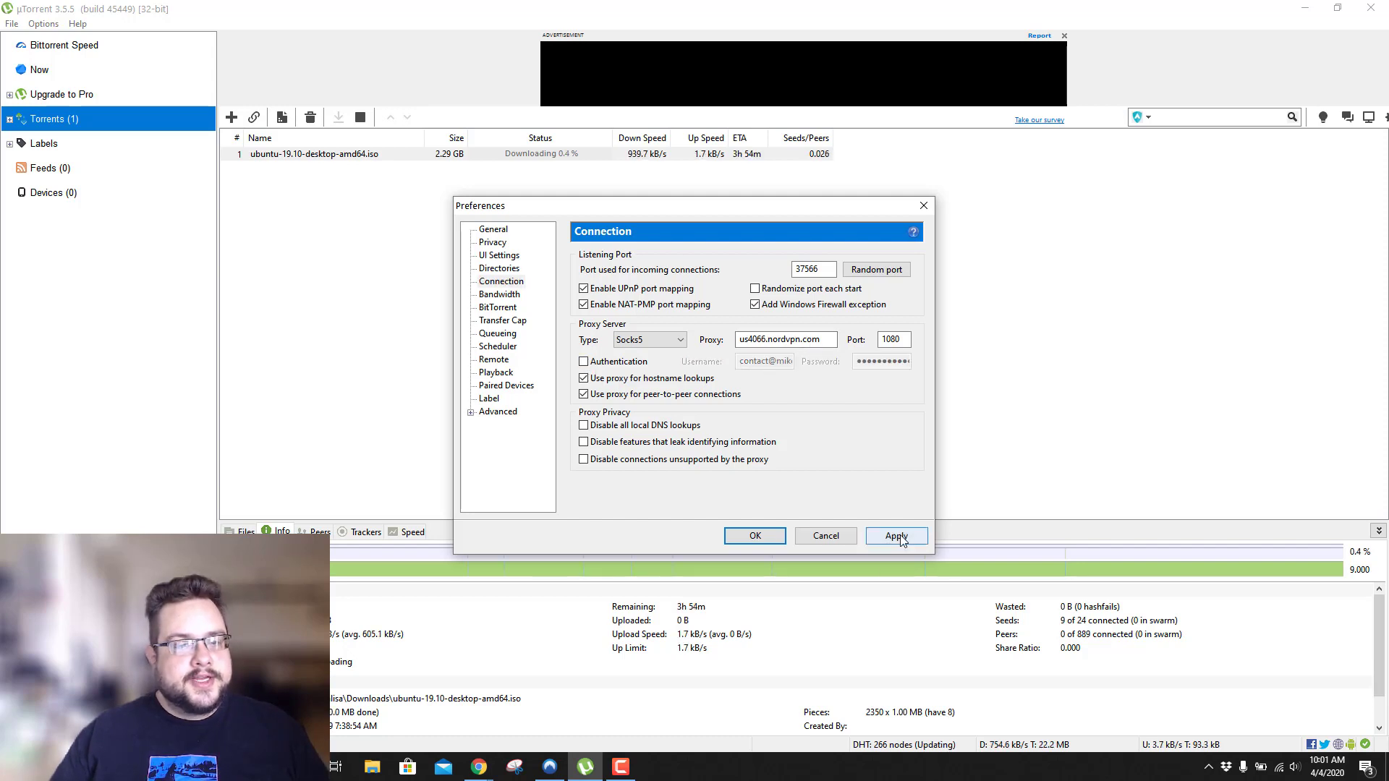
pyautogui.click(900, 535)
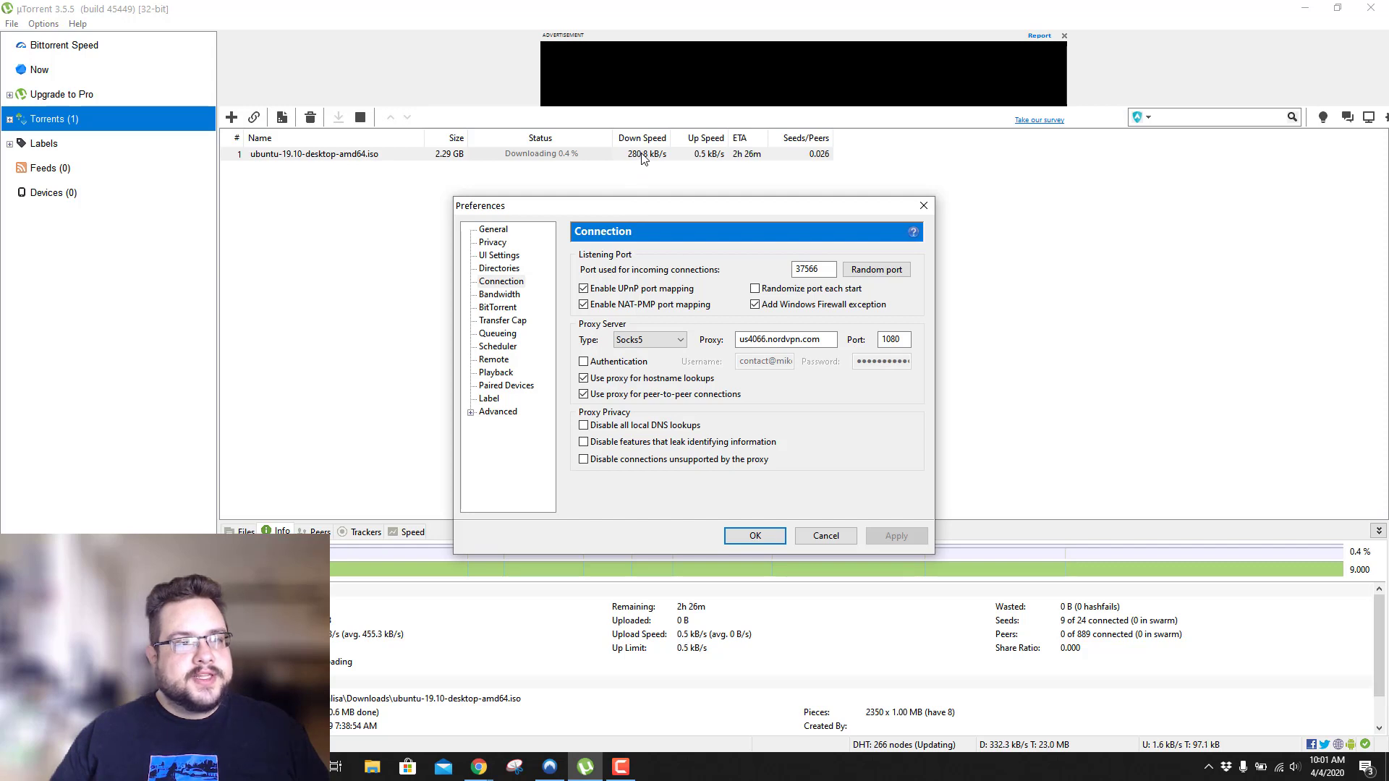
pyautogui.click(617, 363)
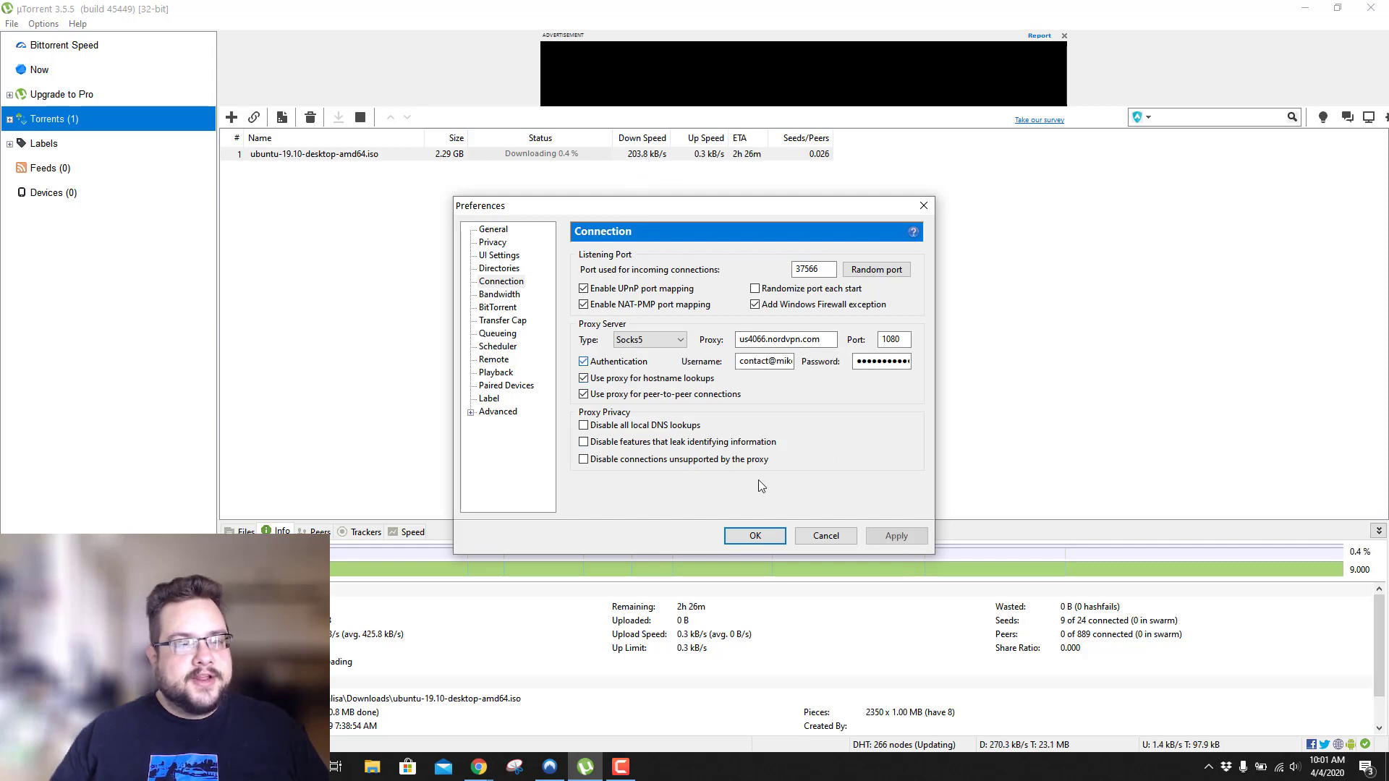
pyautogui.click(897, 536)
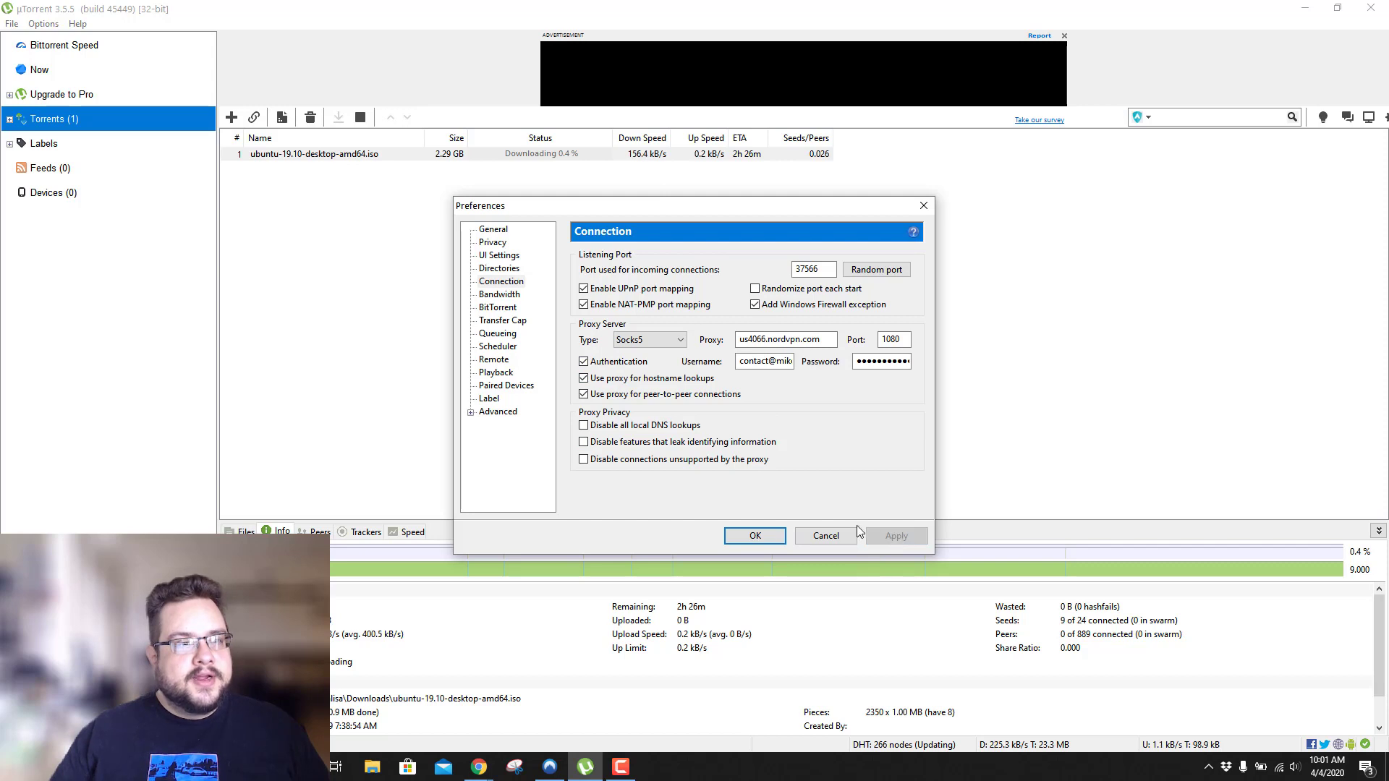
pyautogui.click(736, 539)
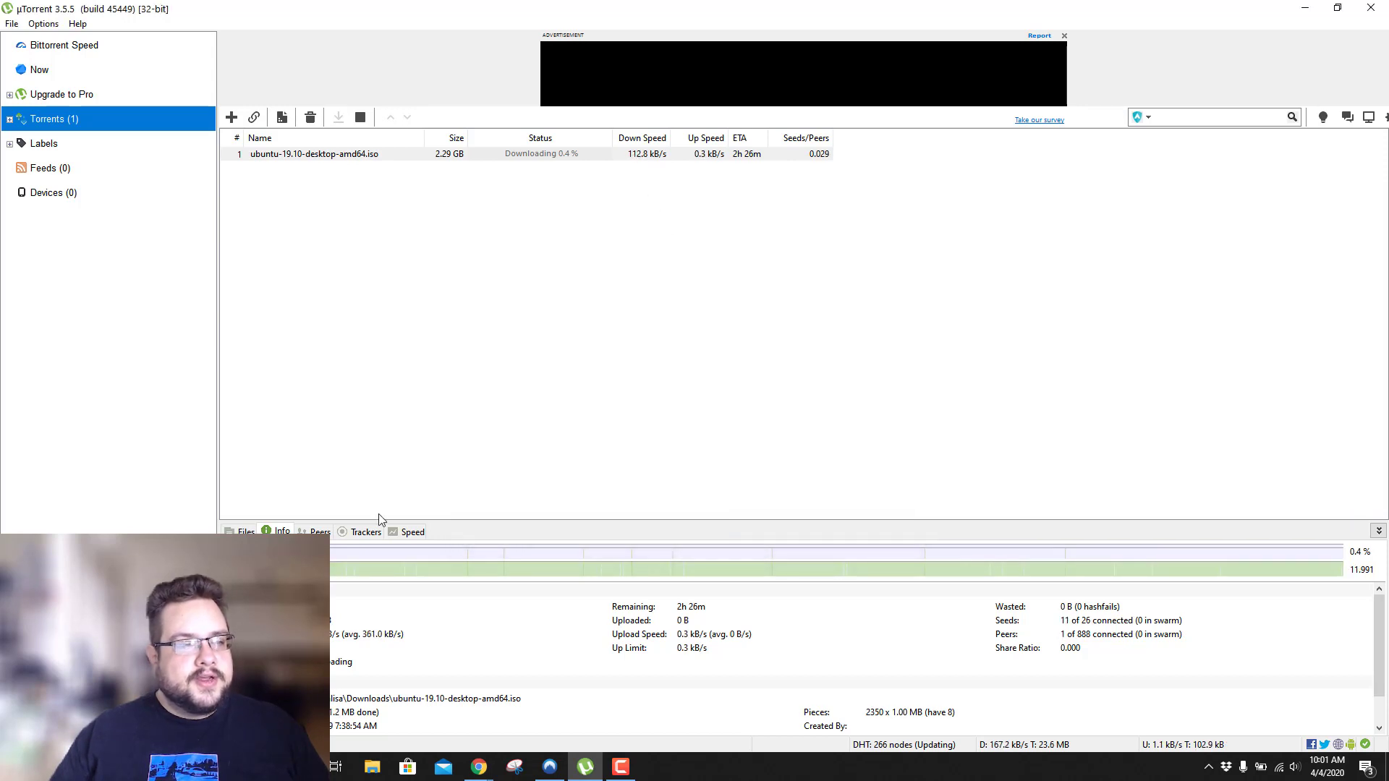
# Remove the Ubuntu torrent using Remove And > Delete .torrent + Data, confirming with Yes.
pyautogui.click(318, 532)
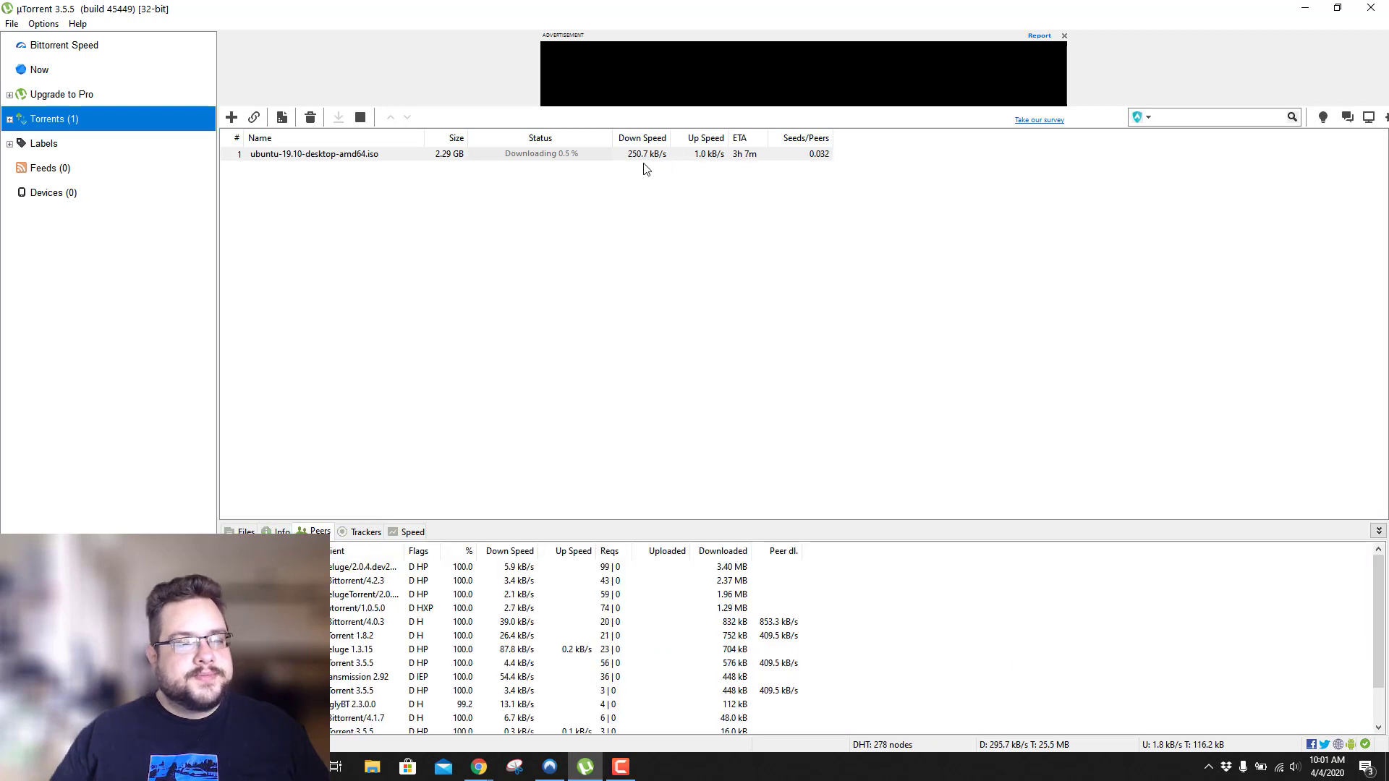
pyautogui.click(294, 162)
pyautogui.click(304, 155)
pyautogui.keyDown('ctrl'); pyautogui.click(332, 158); pyautogui.keyUp('ctrl')
pyautogui.rightClick(332, 157)
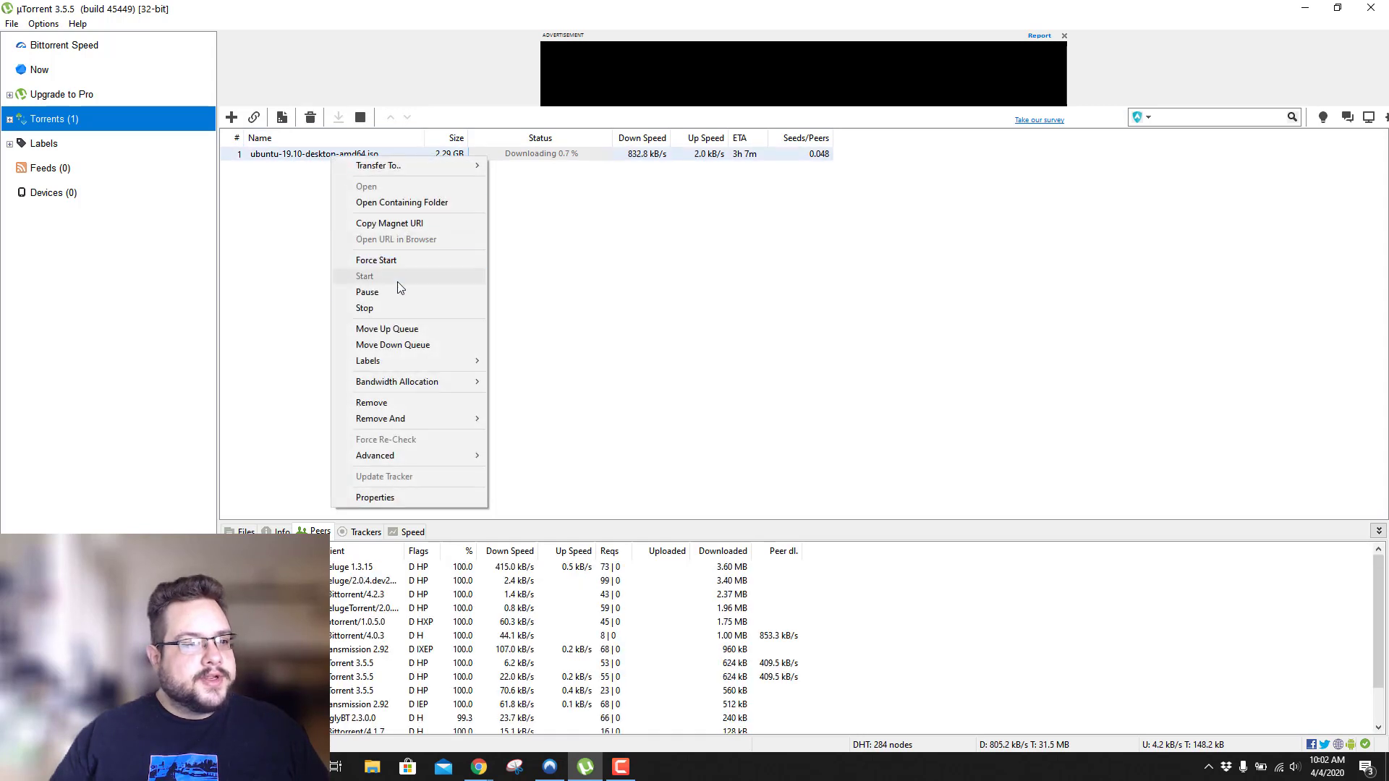
pyautogui.moveTo(428, 418)
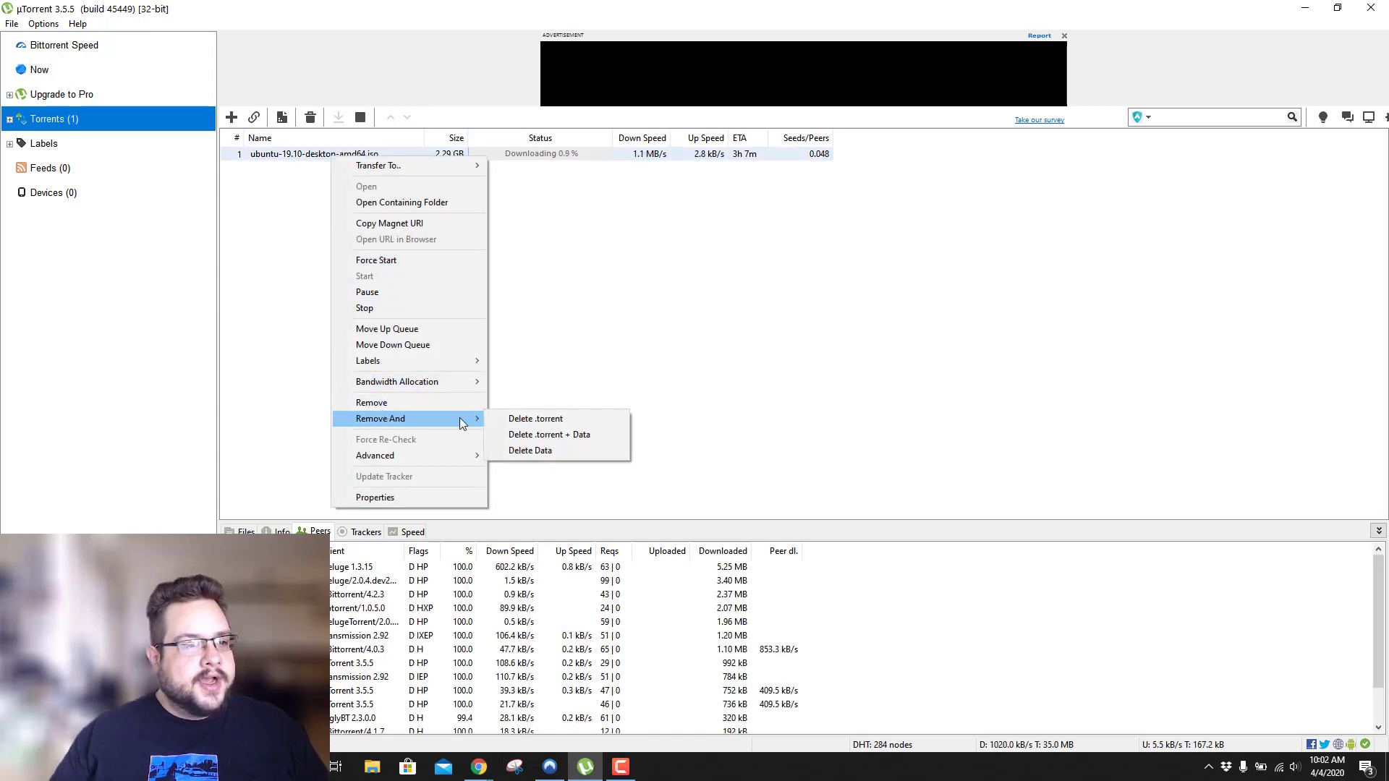
pyautogui.click(557, 435)
pyautogui.click(734, 395)
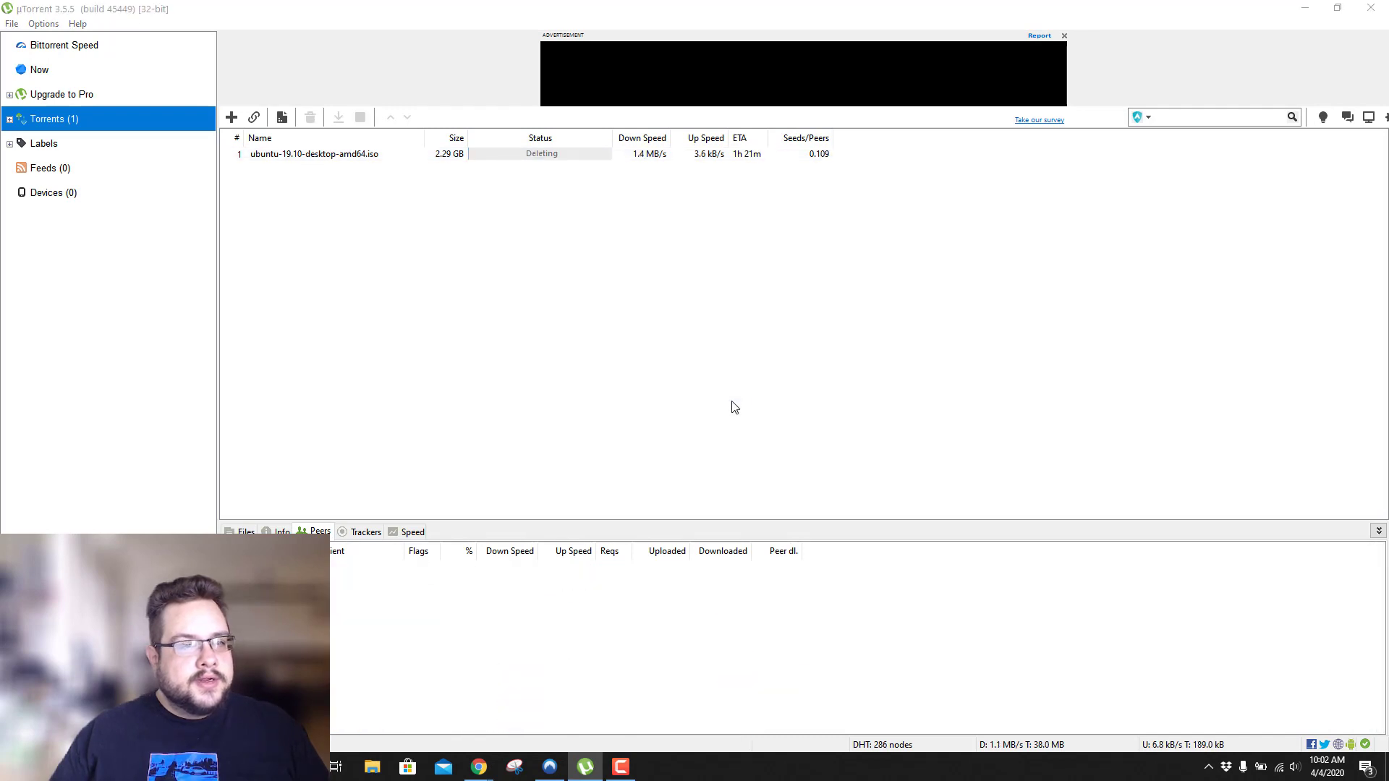